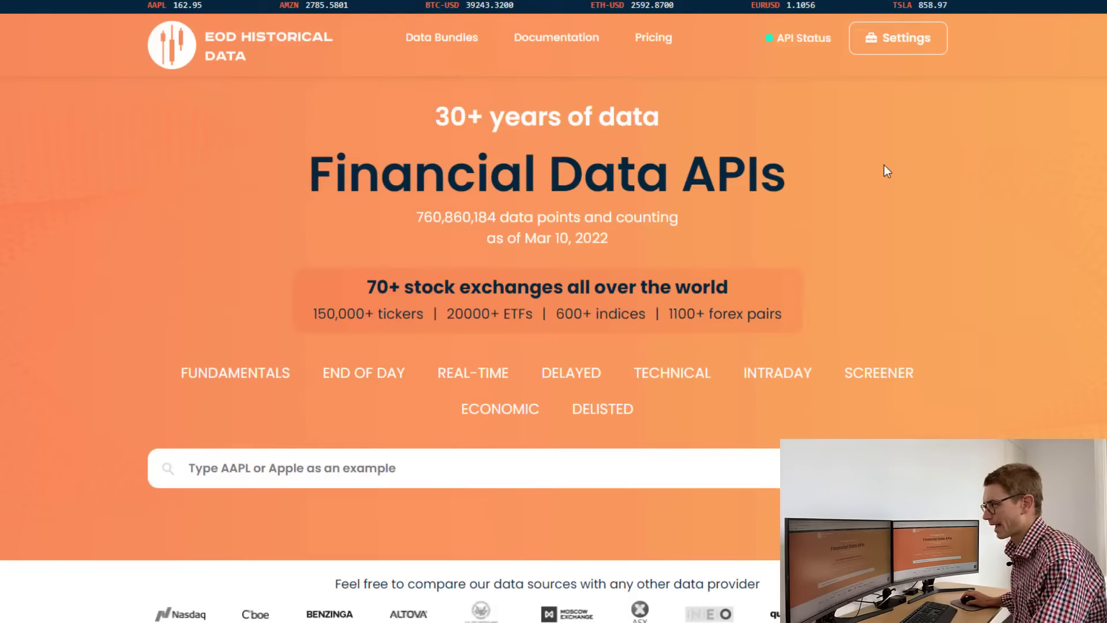
- Open the 'Excel Financial Add-In for EOD/Fundamentals Data' article from the site's Documentation list
click(567, 45)
scroll(271, 254, down, 8)
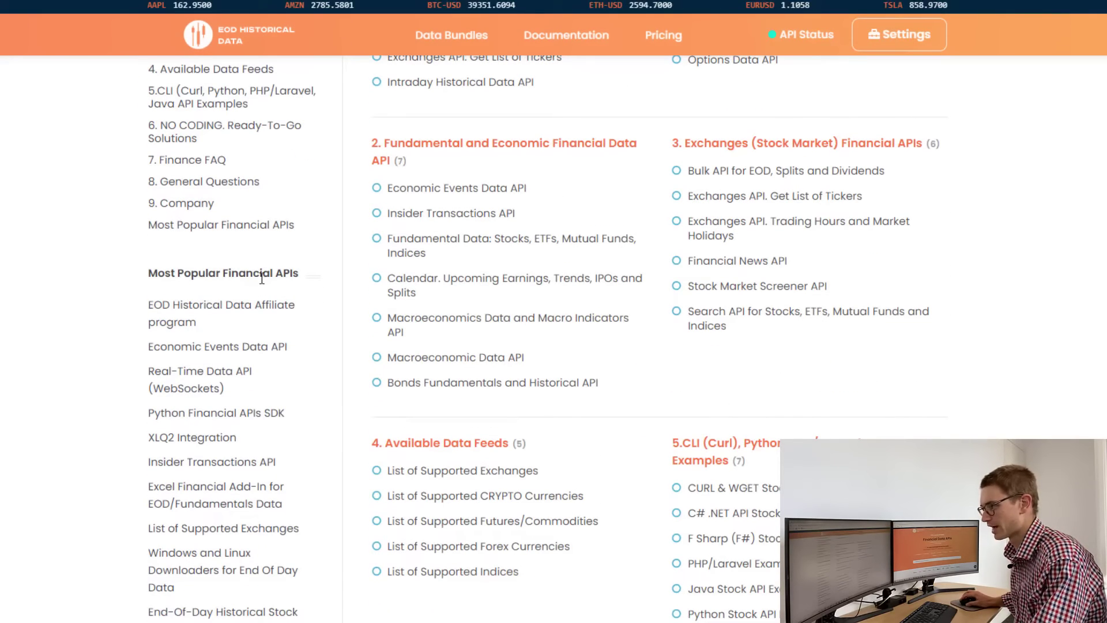
click(249, 506)
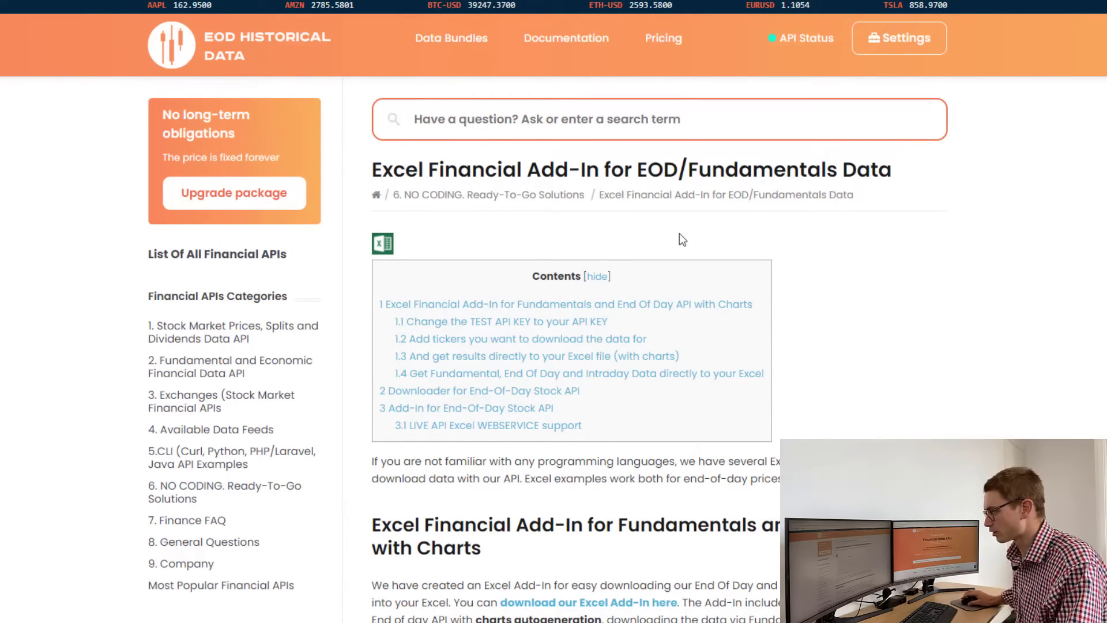
- Download the EODAddIn installer from the article and run it through the setup wizard
scroll(752, 224, down, 2)
click(575, 461)
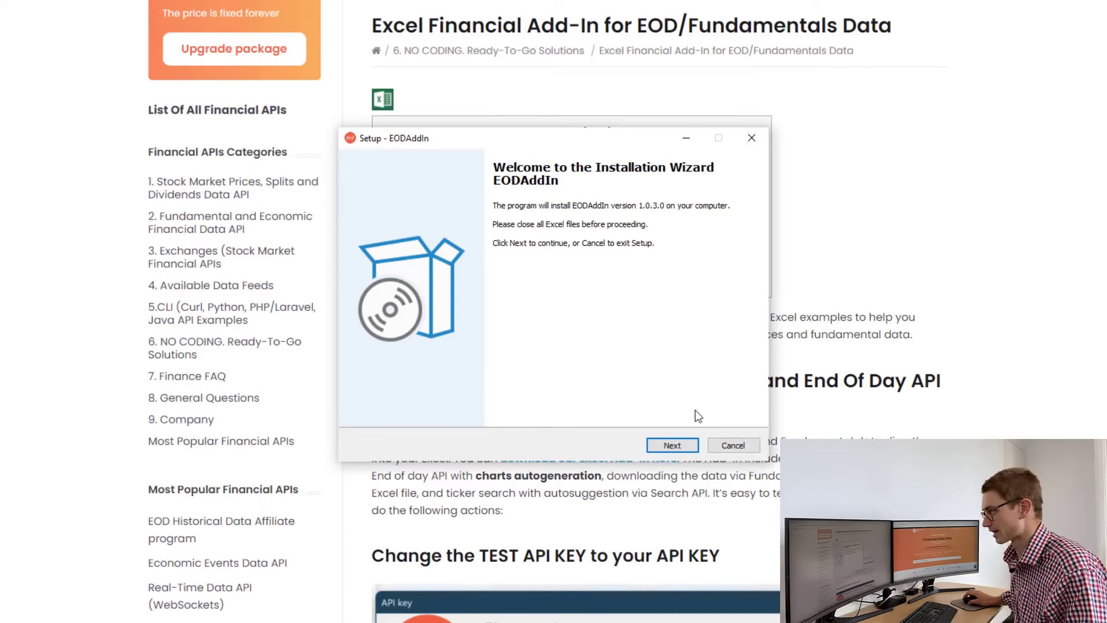
click(670, 444)
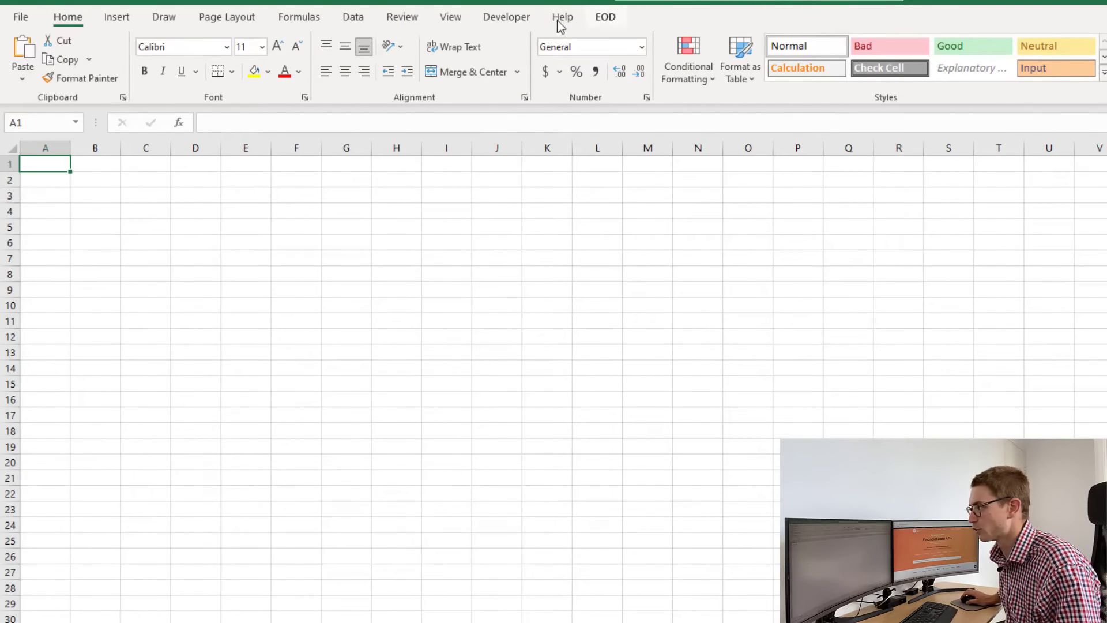
- Confirm EODAddIn is ticked under COM Add-ins, then bring up the EOD add-in's data commands
click(499, 22)
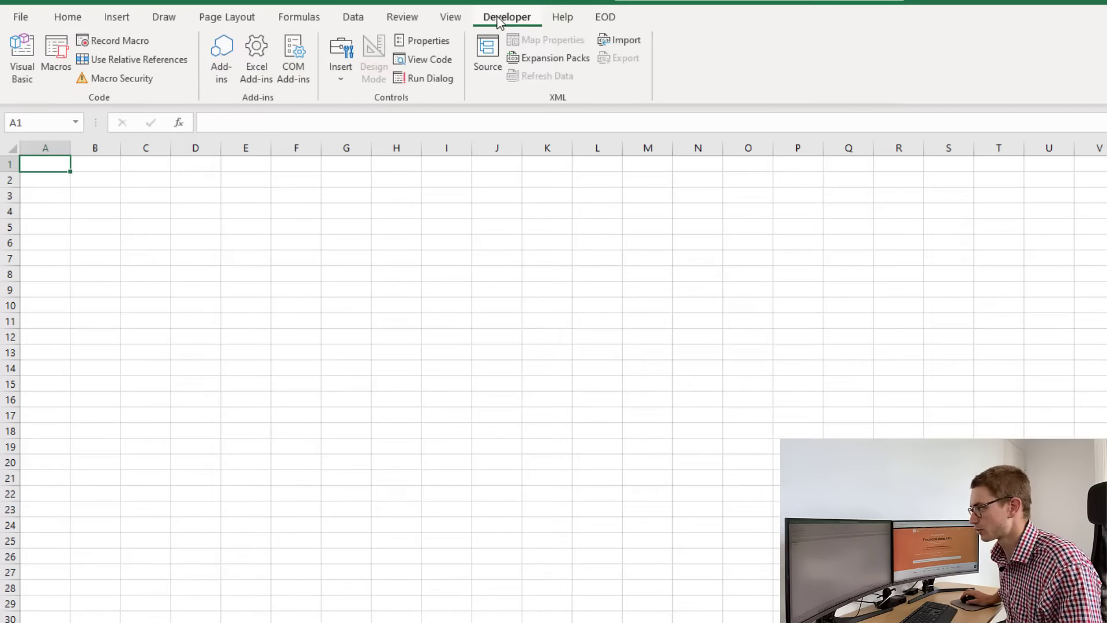
click(291, 78)
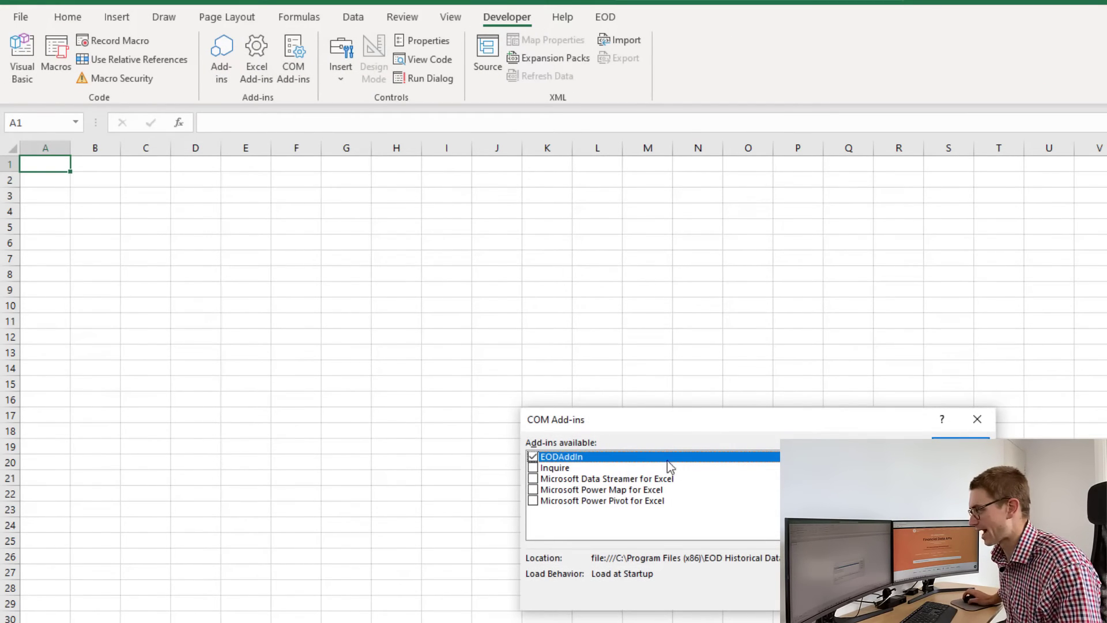
click(977, 419)
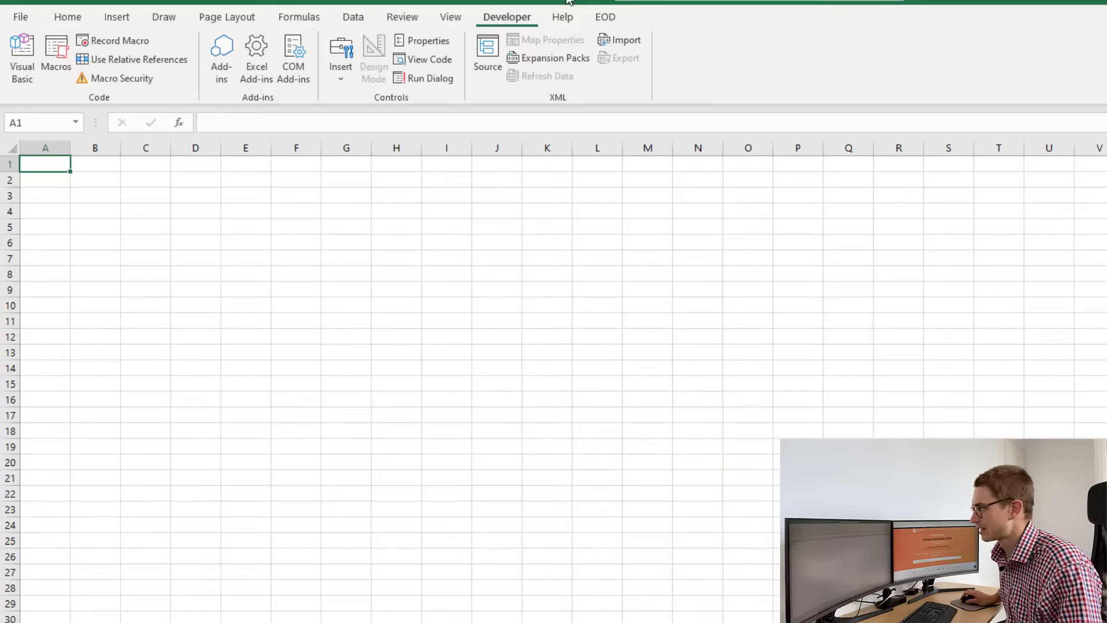
click(610, 19)
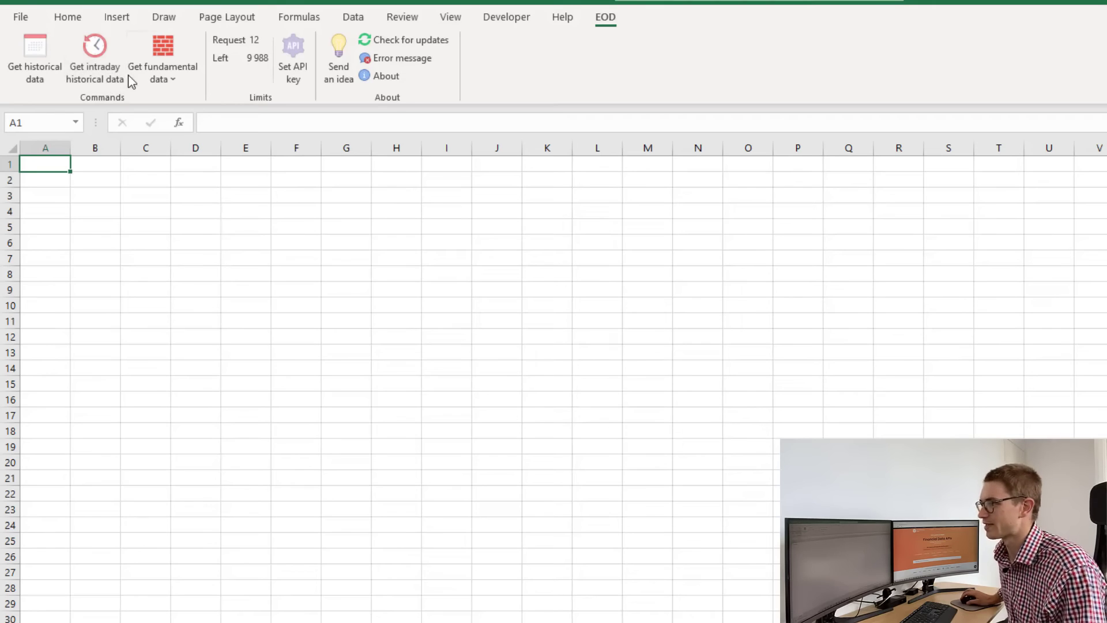
- Search for CBA.AU and add Commonwealth Bank of Australia to the historical data ticker list
click(42, 77)
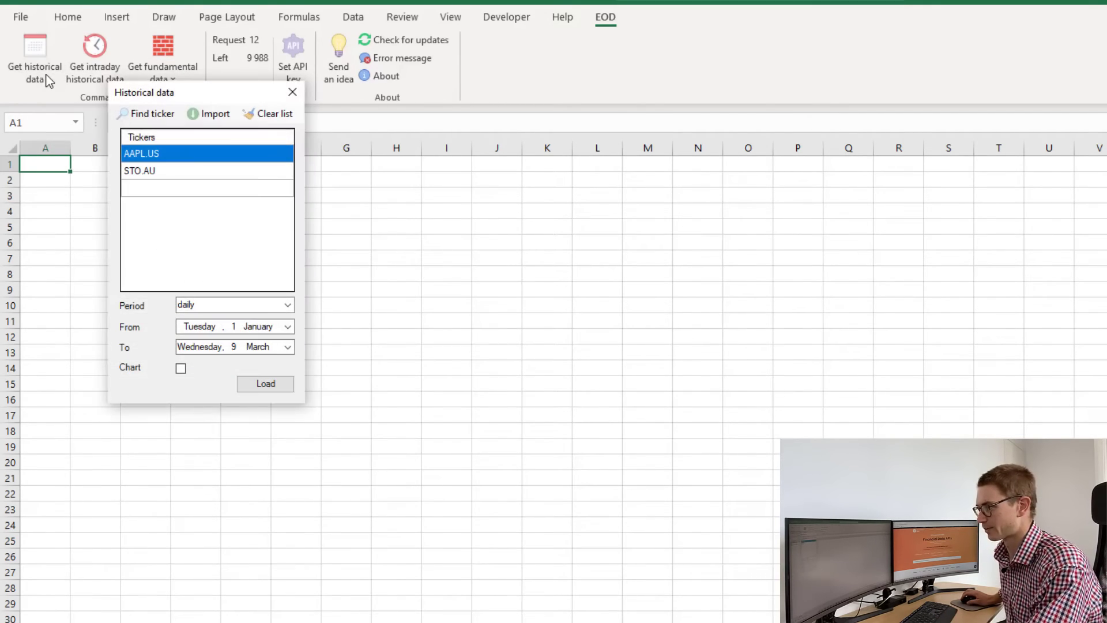
drag(177, 97, 280, 110)
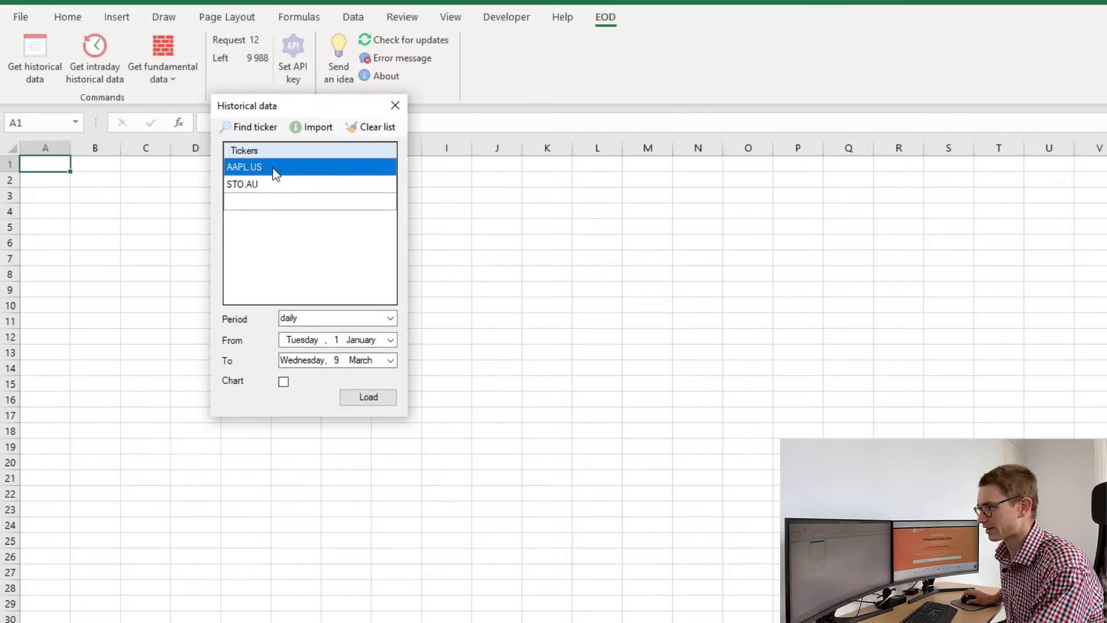
click(250, 128)
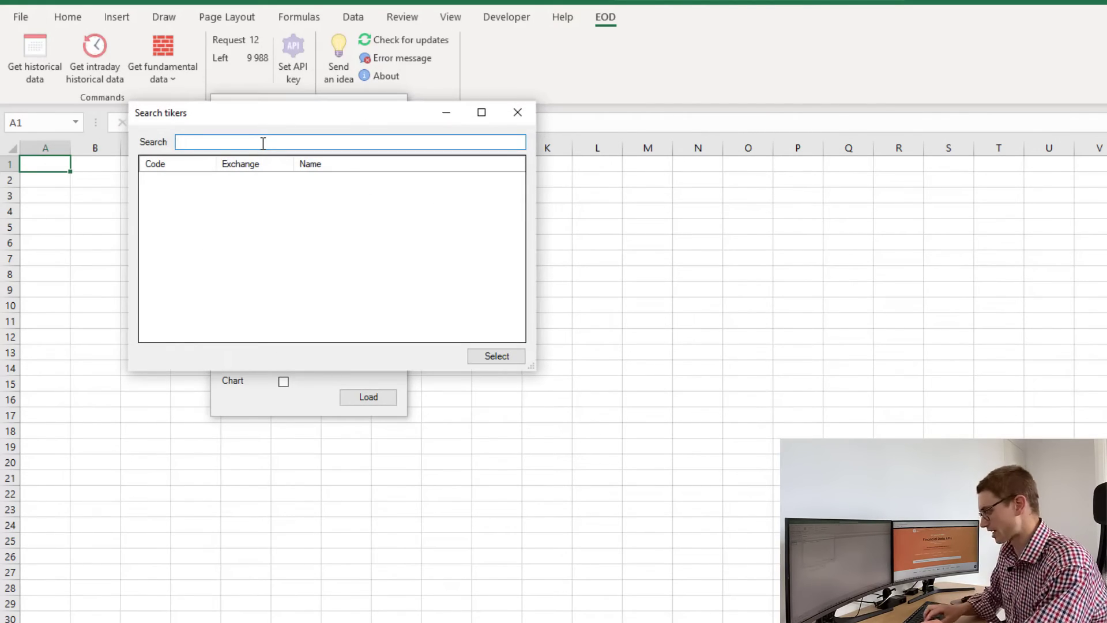
text(CBA)
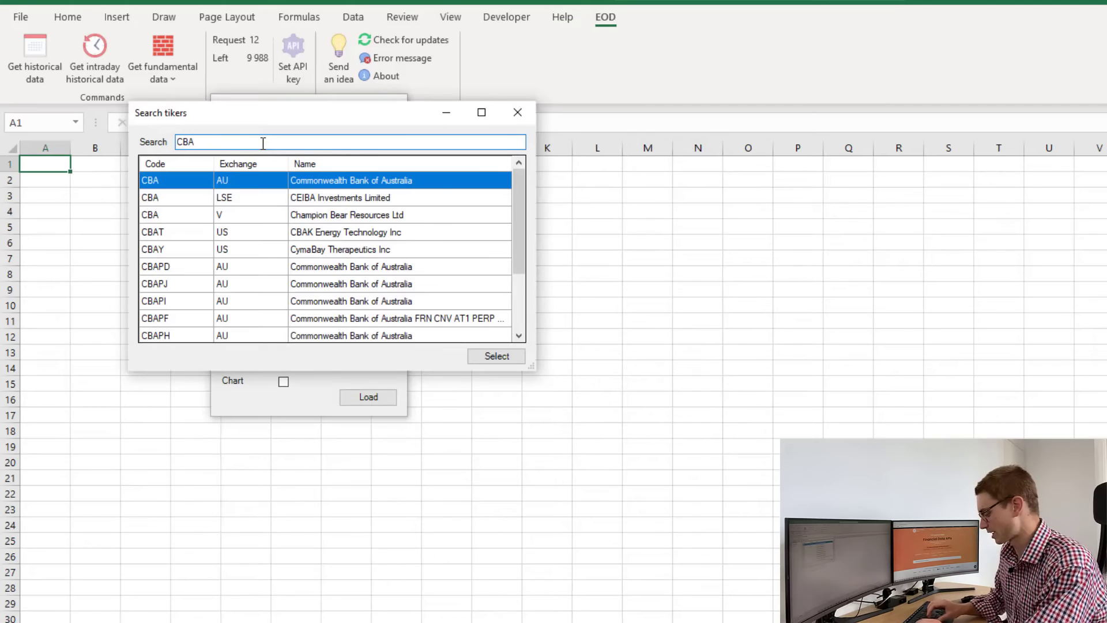
text(.AU)
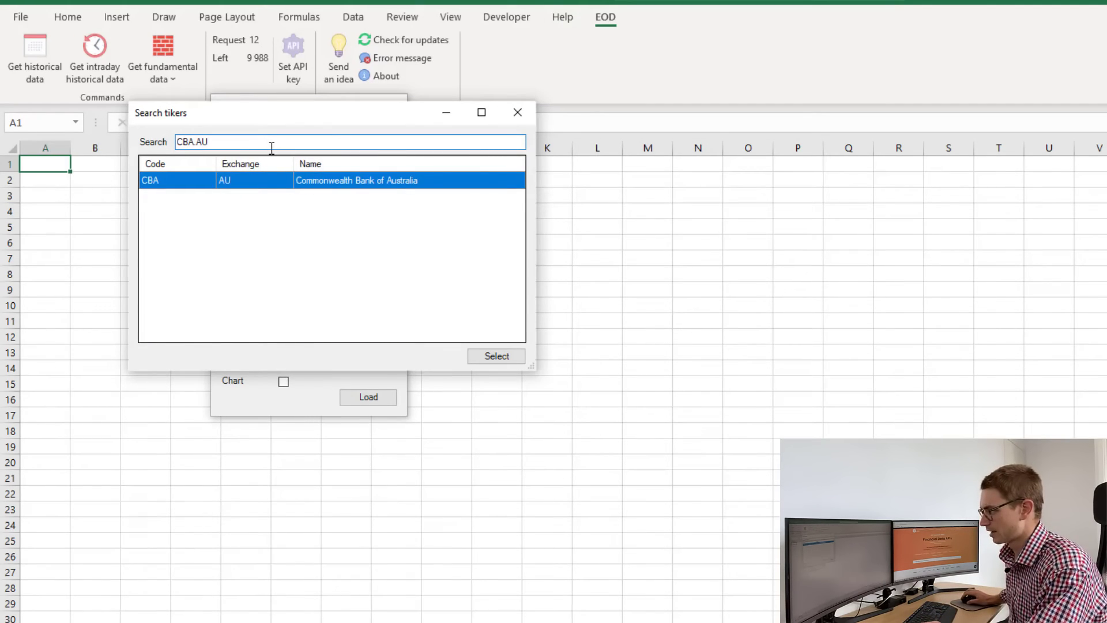
double_click(271, 181)
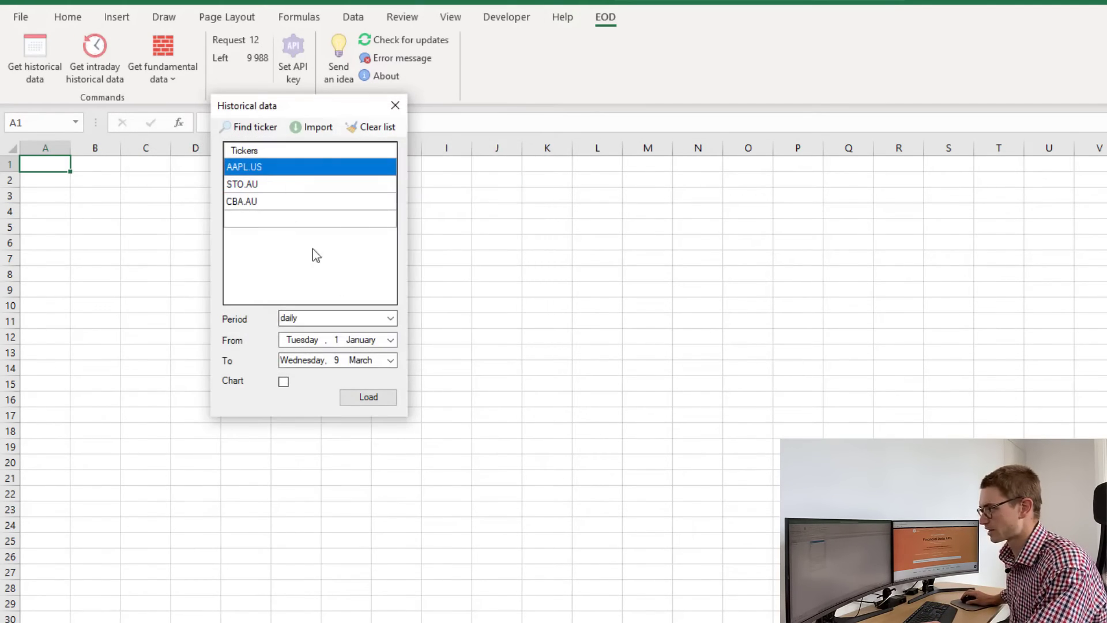
- Set the CBA.AU request to daily prices starting 1 January 2010, with a chart included
click(288, 203)
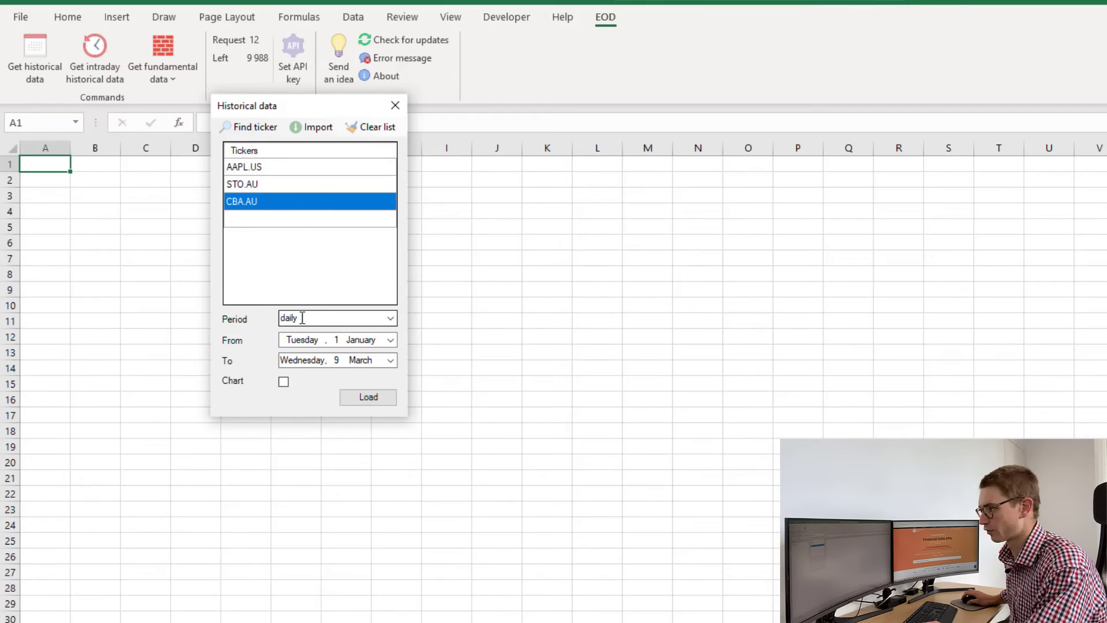
click(393, 321)
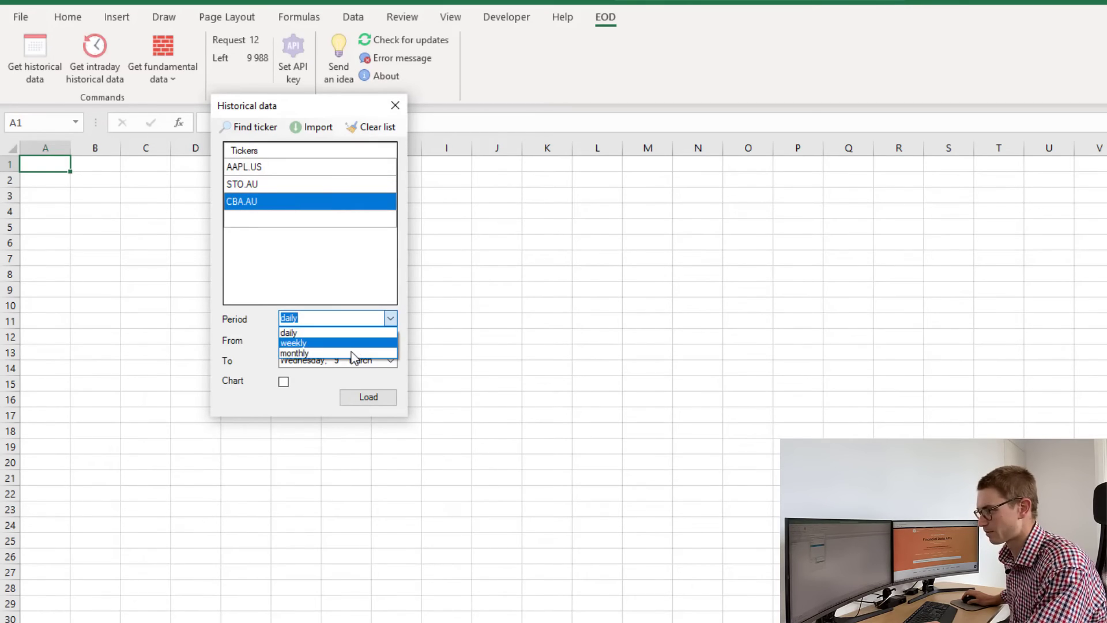
click(353, 332)
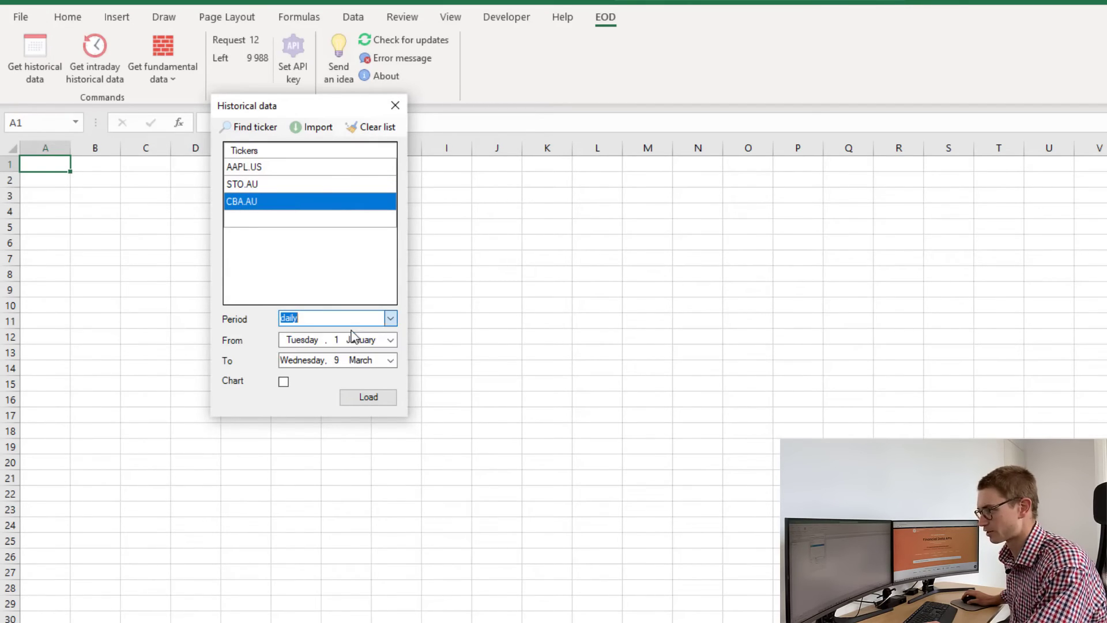
click(390, 340)
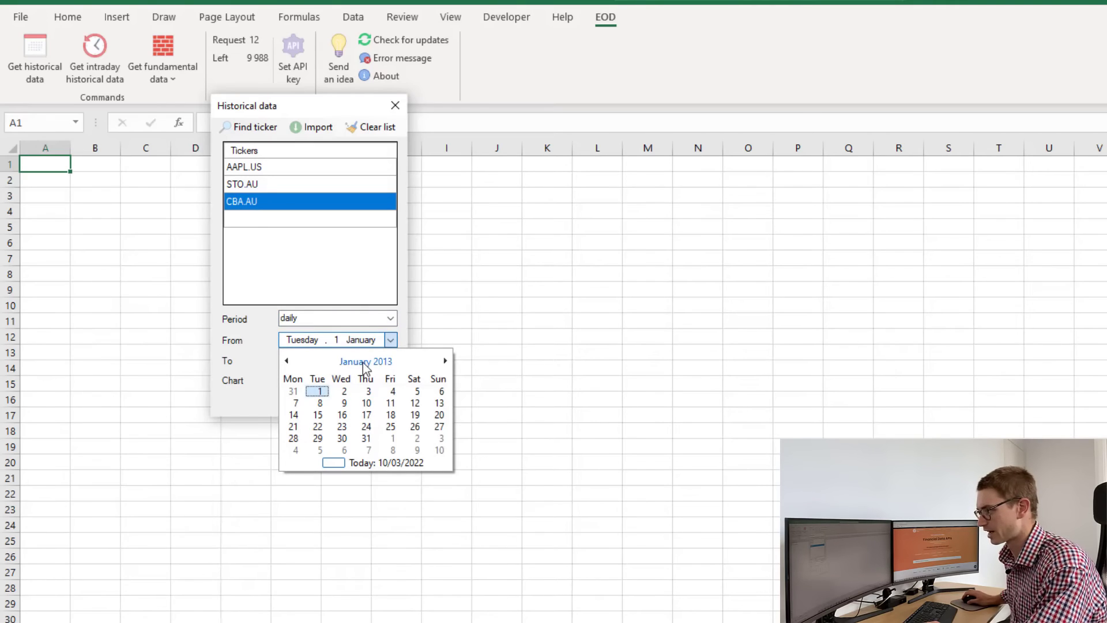
click(365, 362)
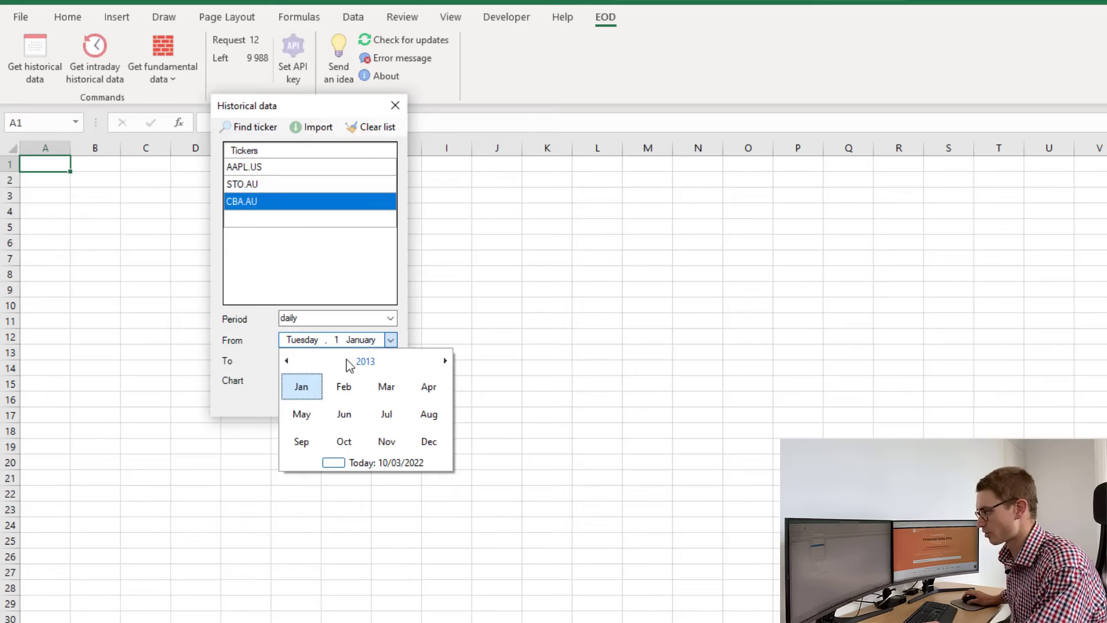
click(362, 362)
click(343, 390)
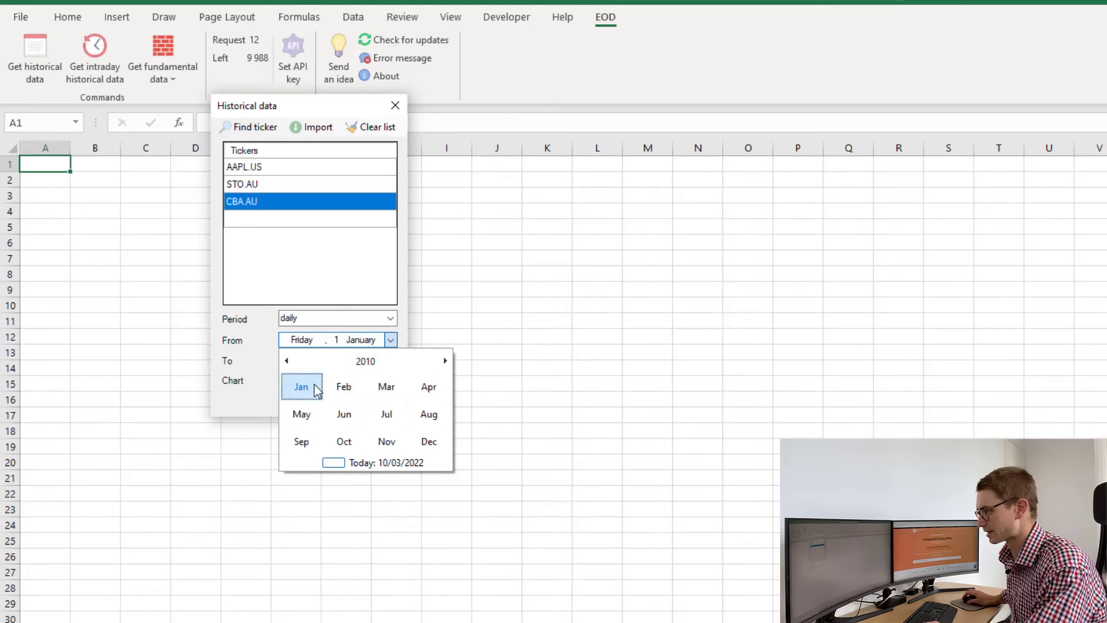
click(313, 401)
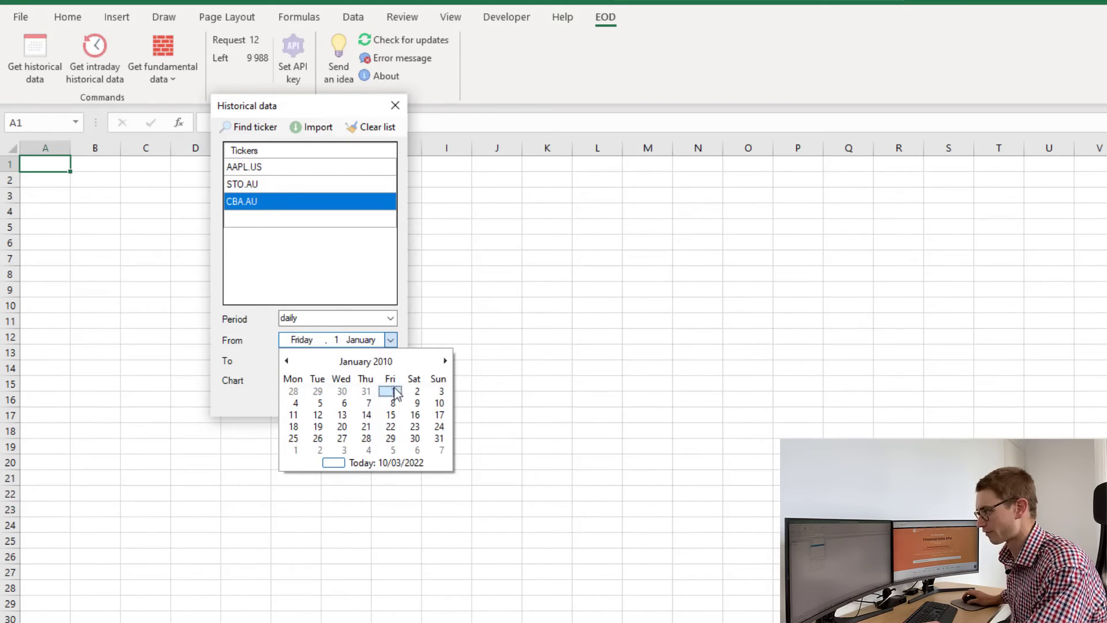
click(400, 394)
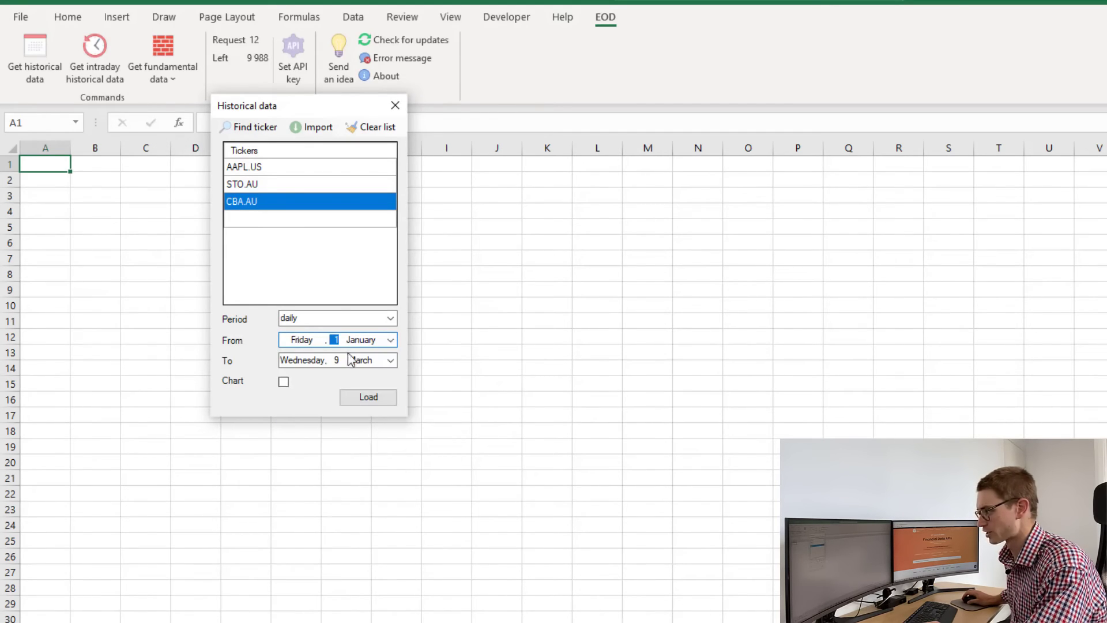
click(285, 382)
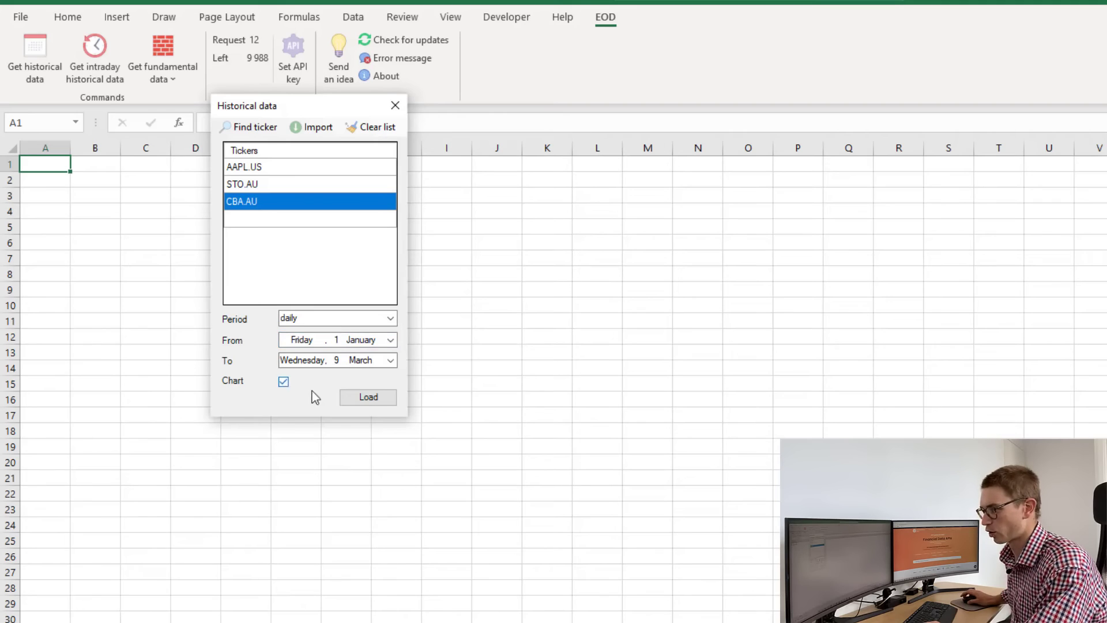
- Load the CBA.AU daily prices and set the chart Start date in M2 to 4/01/2010
click(369, 399)
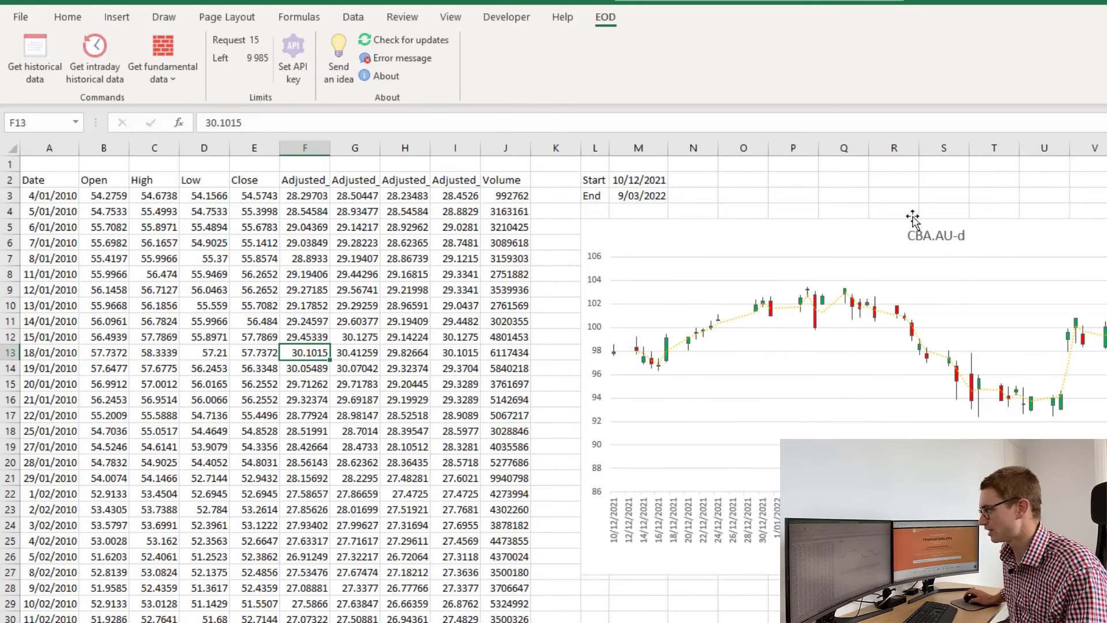
click(649, 179)
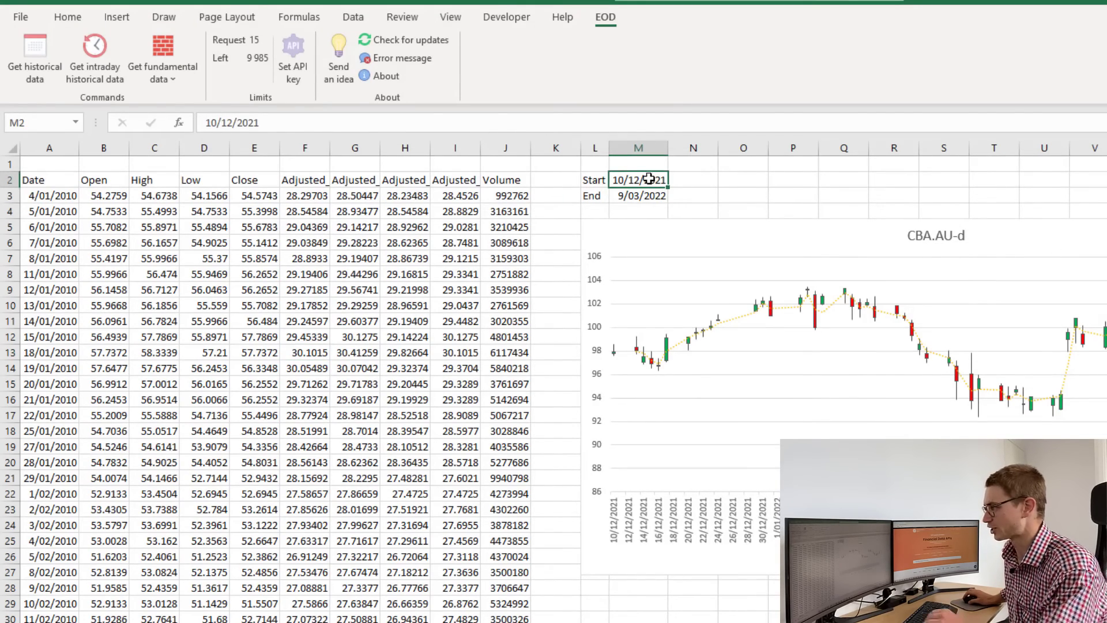
double_click(258, 122)
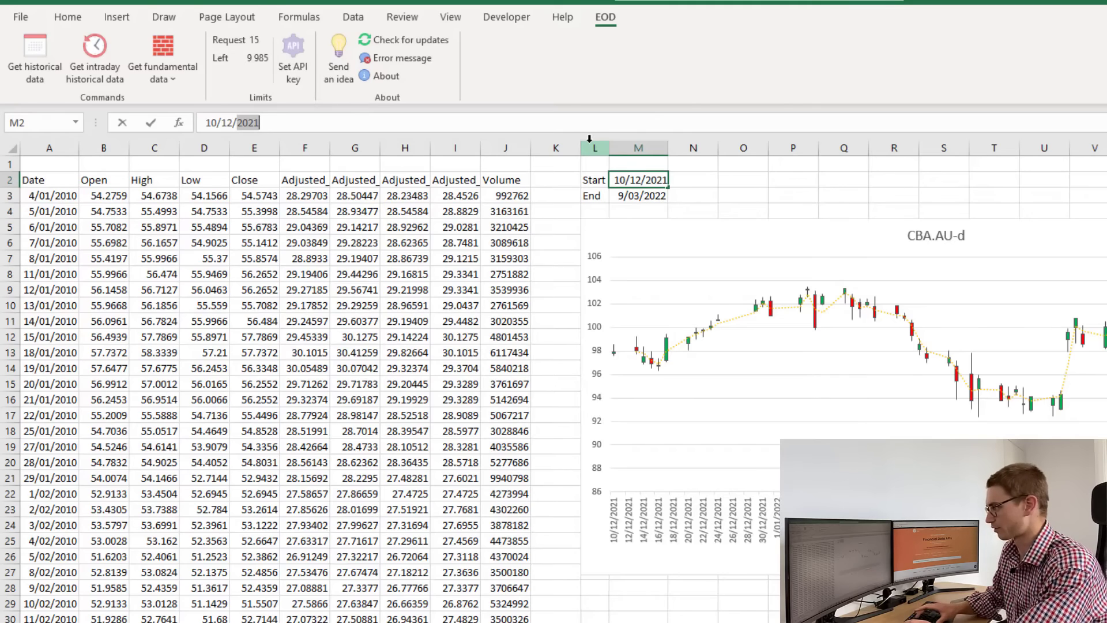
text(2010)
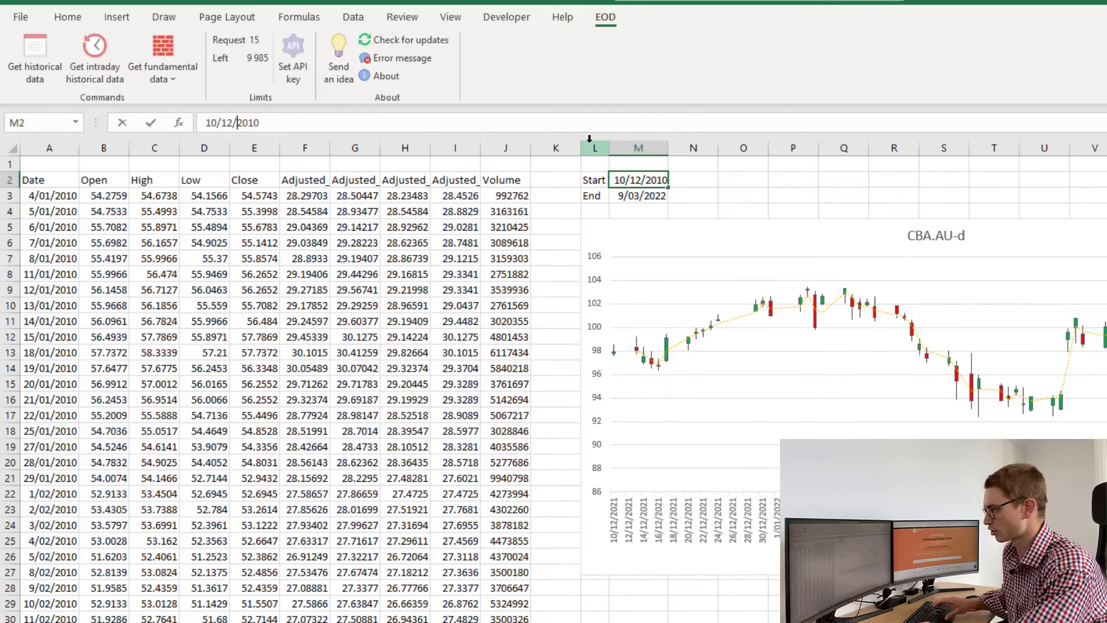
key(Left)
key(BackSpace)
key(BackSpace)
text(01)
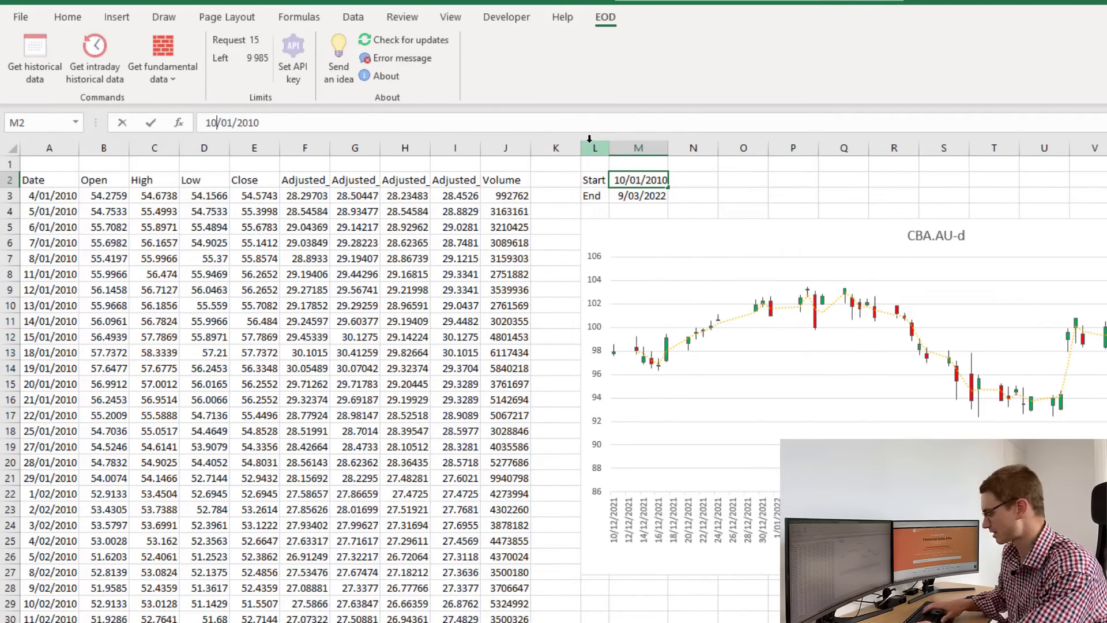
key(BackSpace)
key(BackSpace)
text(4)
key(Return)
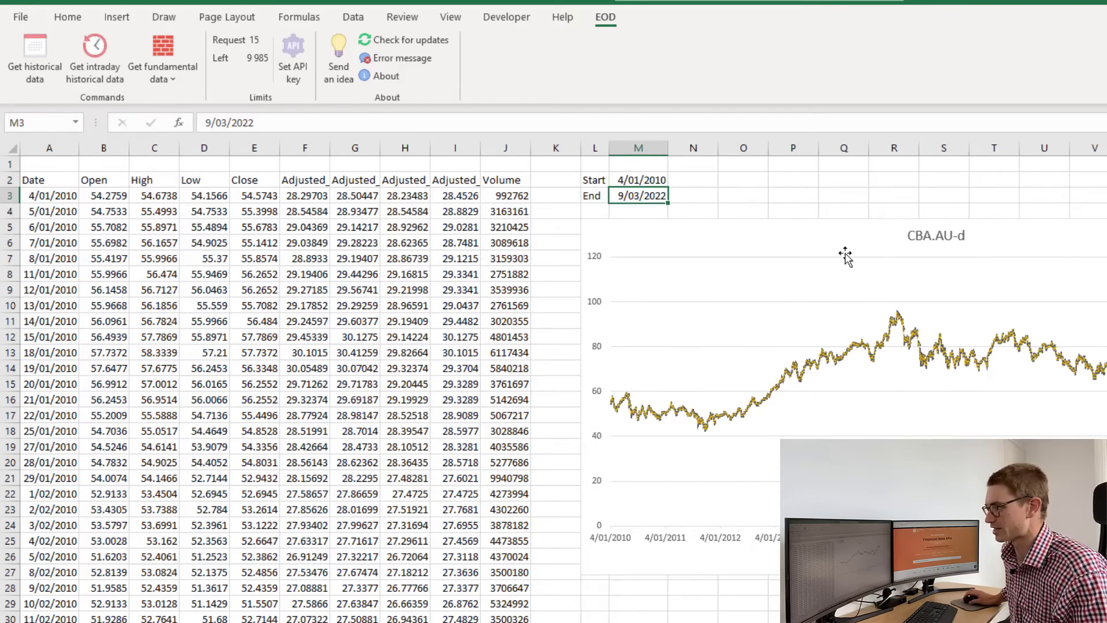
- Inspect the first row of daily prices, checking its Low and Close values
drag(91, 197, 507, 196)
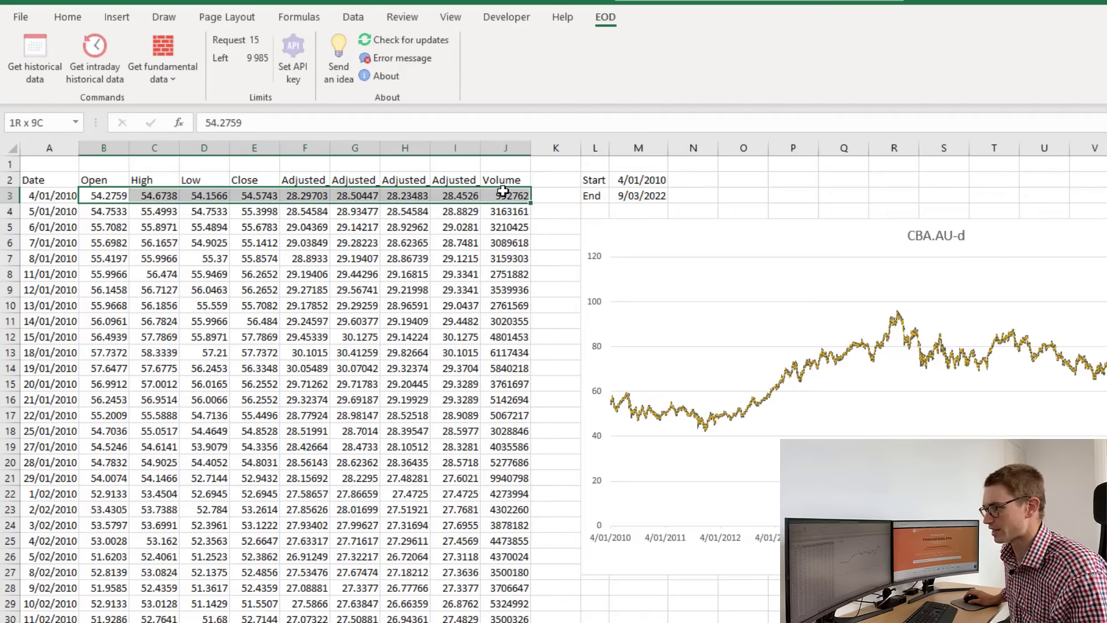
click(507, 196)
click(216, 204)
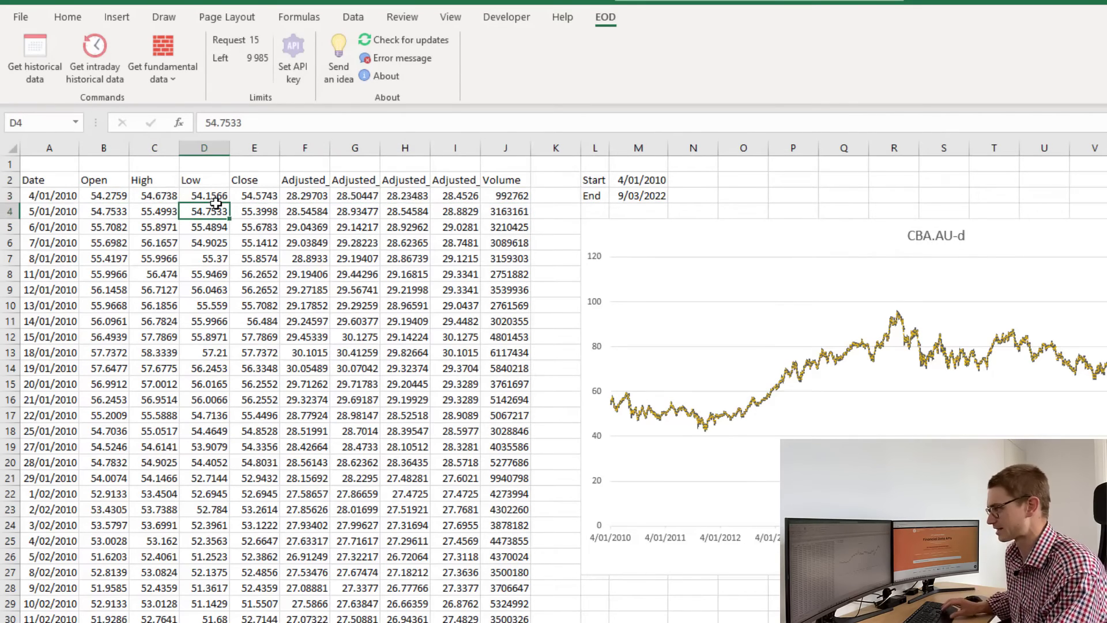
click(254, 209)
scroll(307, 214, down, 1)
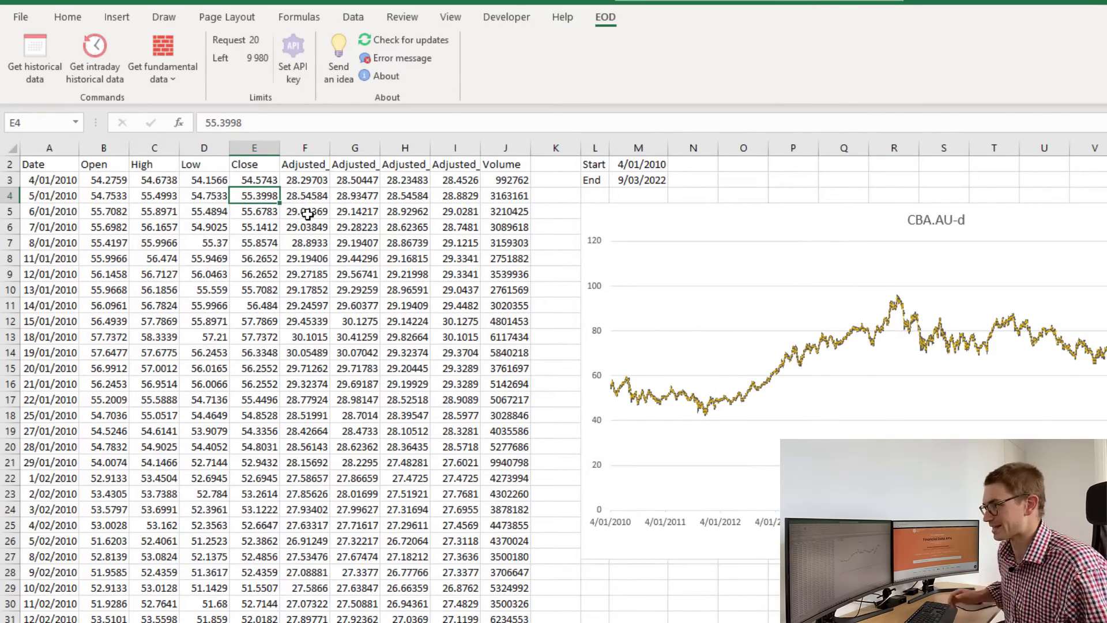
- Set up a CBA.AU intraday request with 5m interval from 1 January 2022, including a chart
click(109, 58)
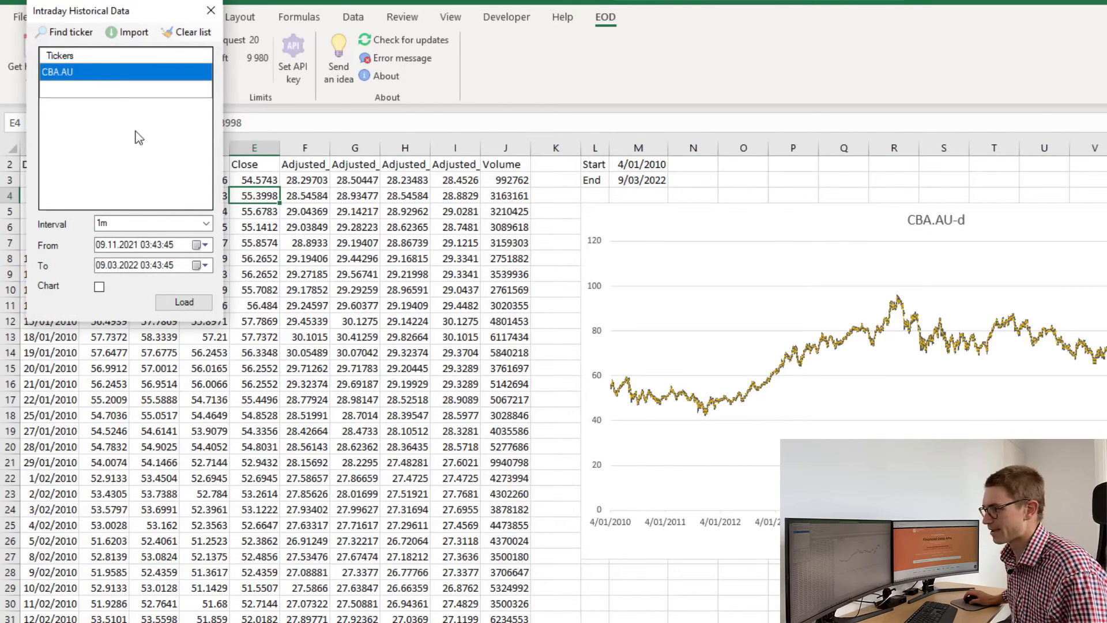
click(205, 245)
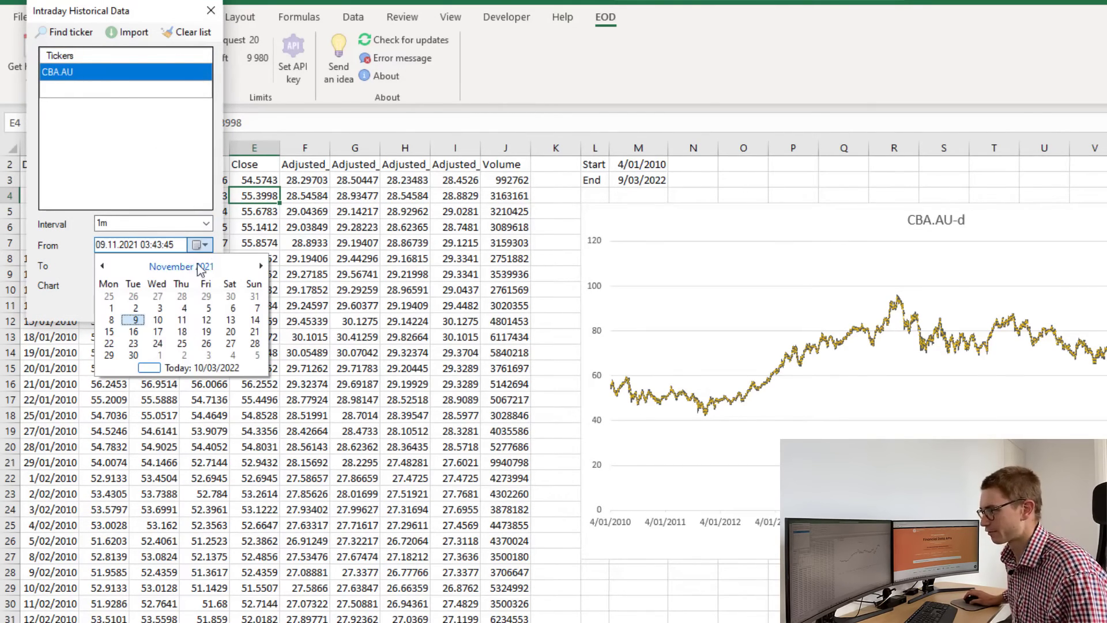
click(260, 266)
click(260, 266)
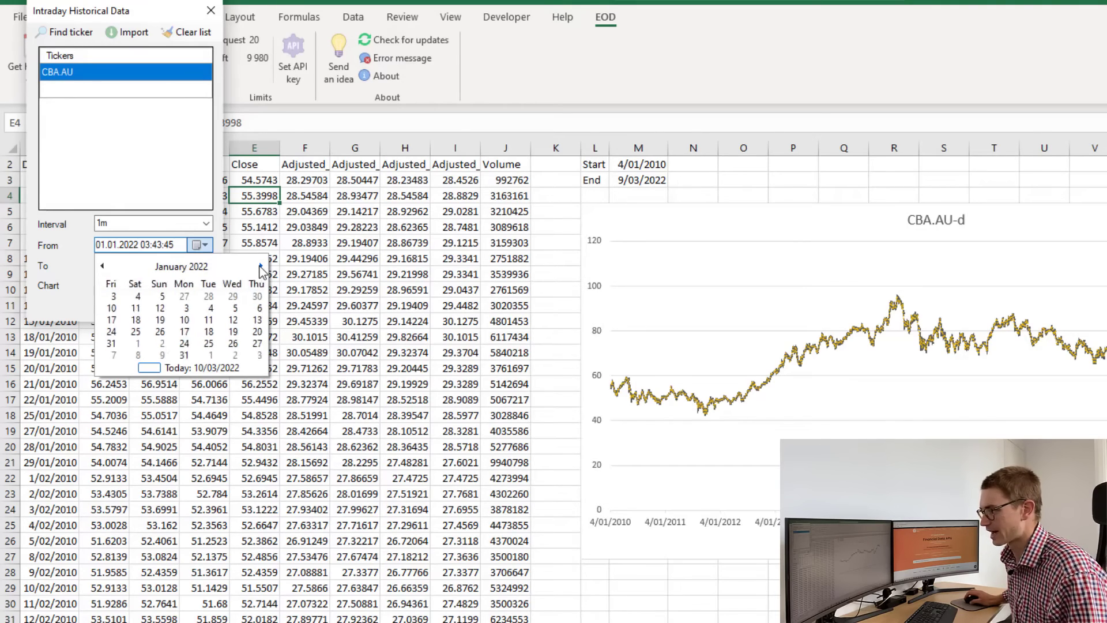
click(232, 298)
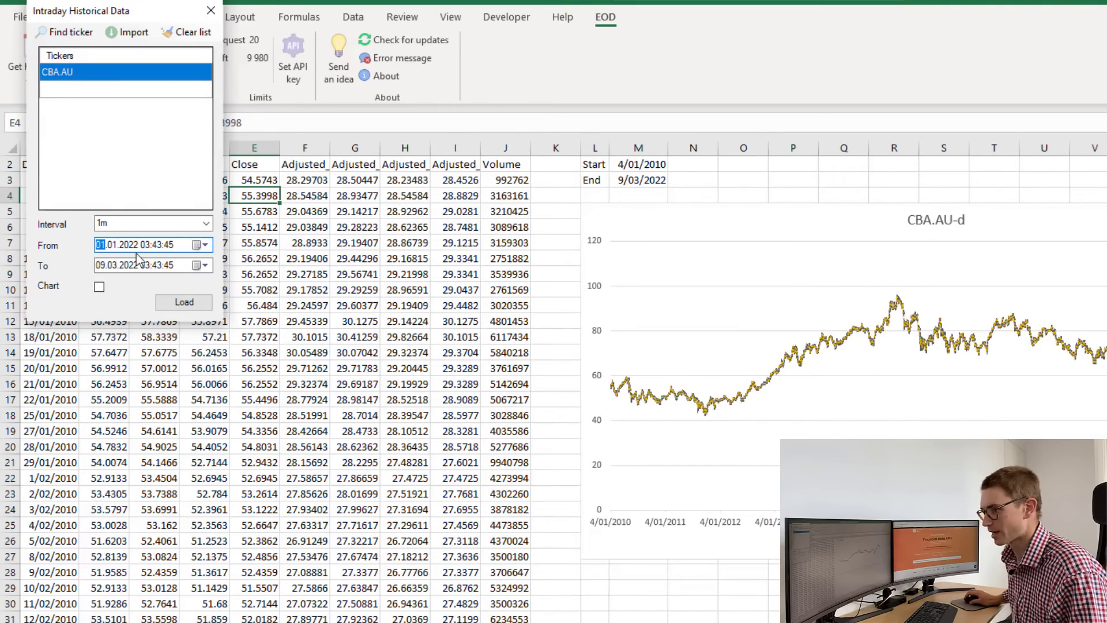
click(206, 226)
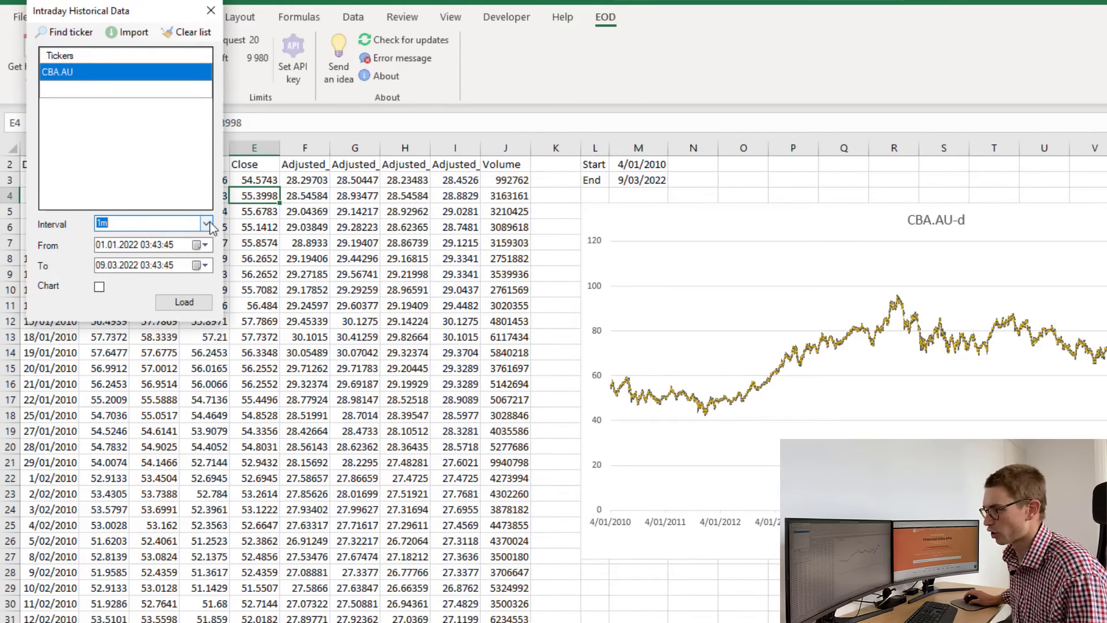
click(205, 224)
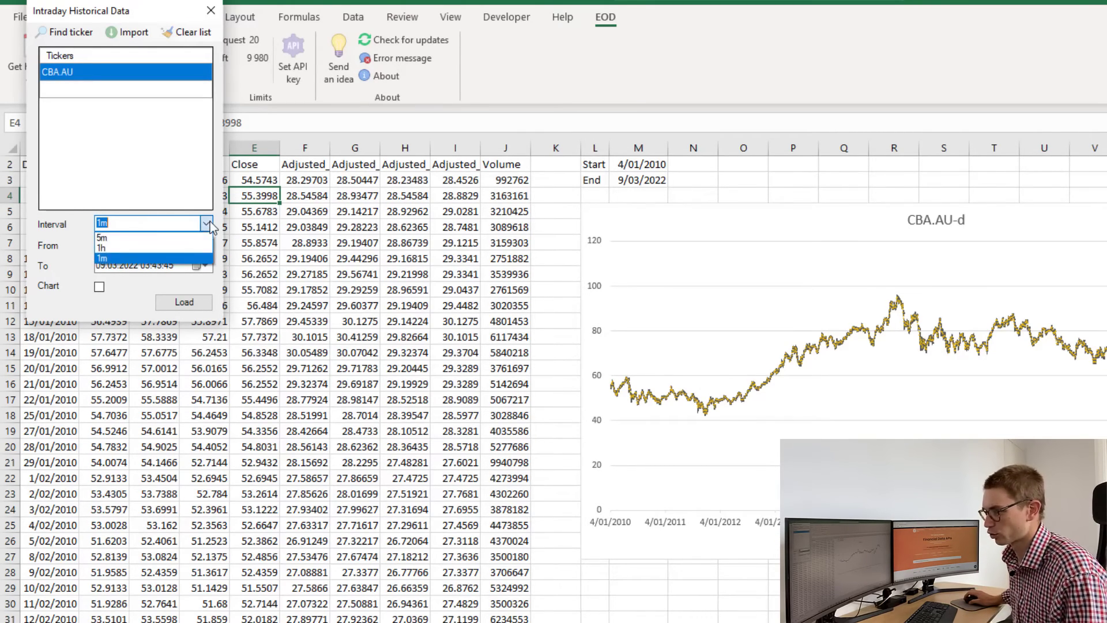
click(147, 237)
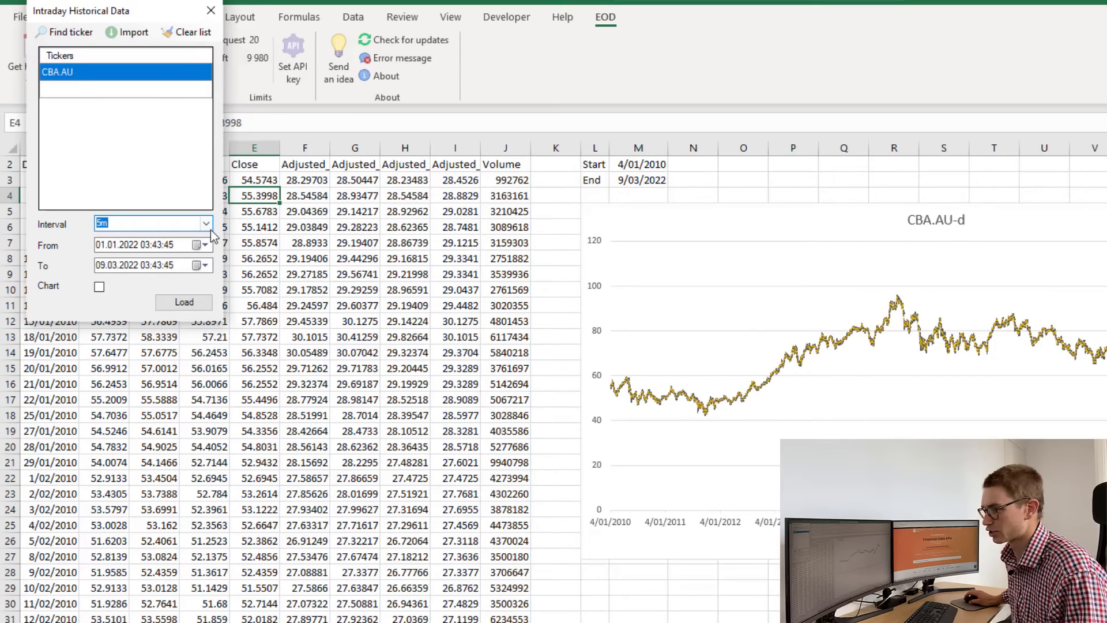
click(100, 287)
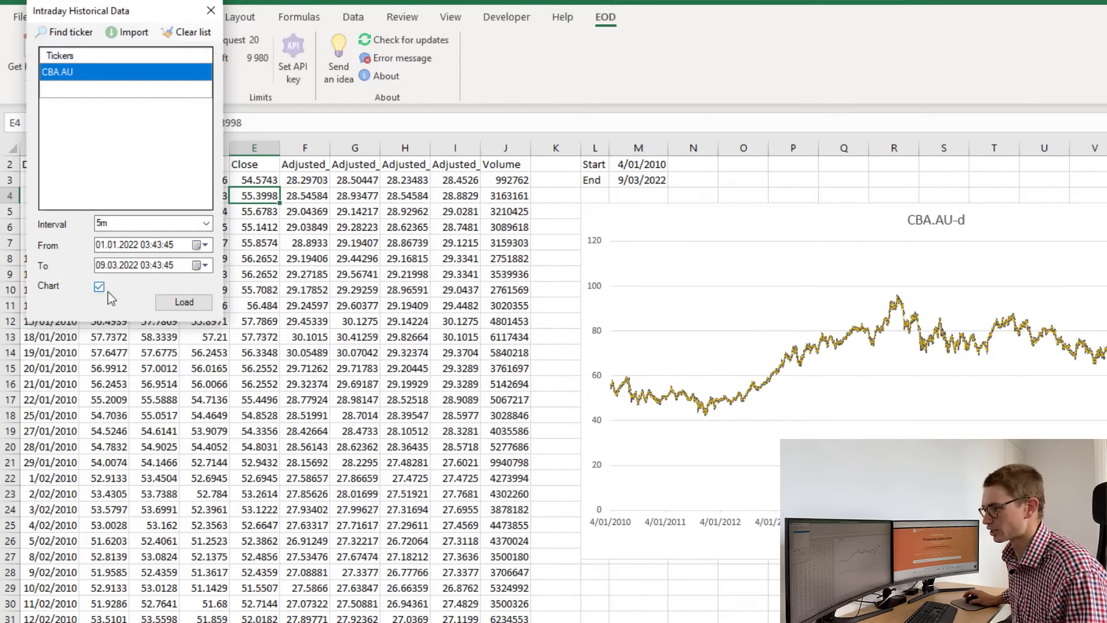
- Load the CBA.AU 5-minute data, then check cells C3 and A3 and the CBA.AU-5m chart
click(186, 303)
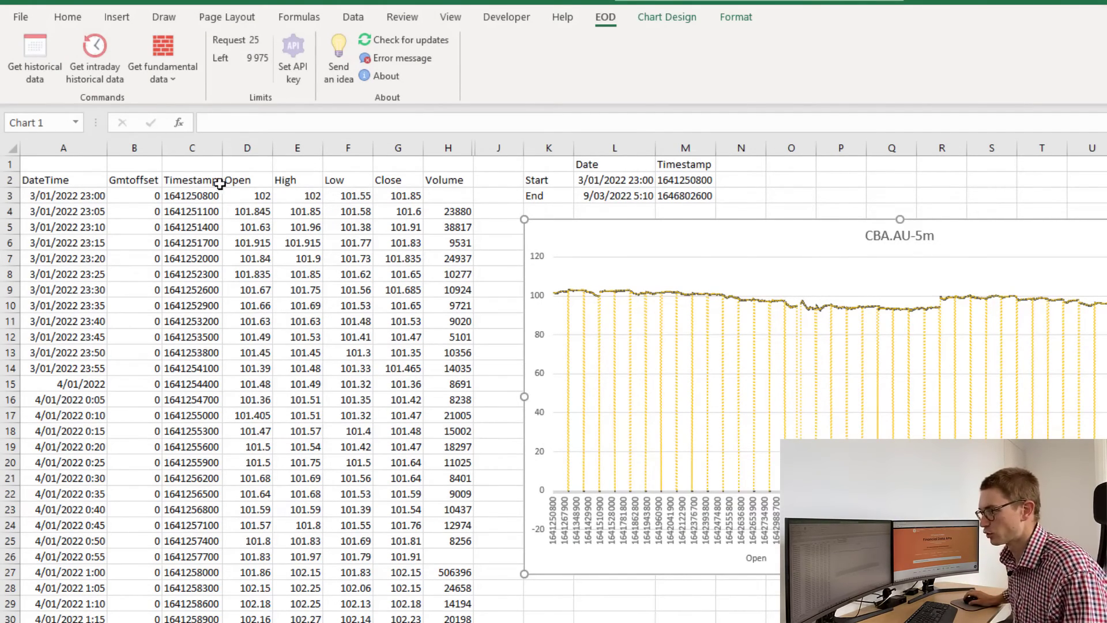
click(197, 195)
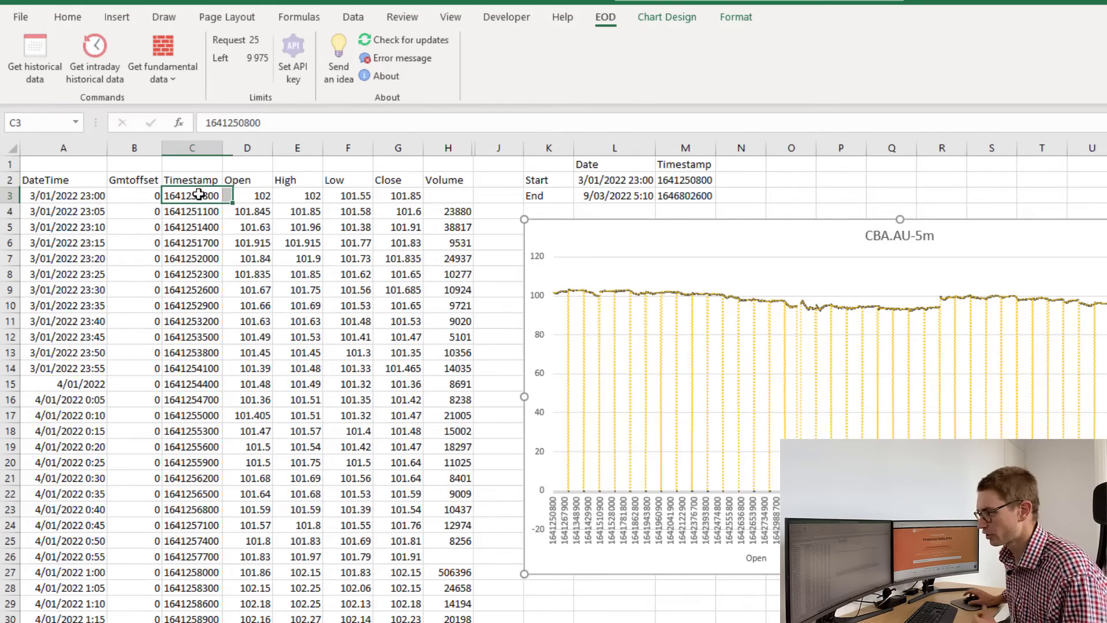
click(54, 195)
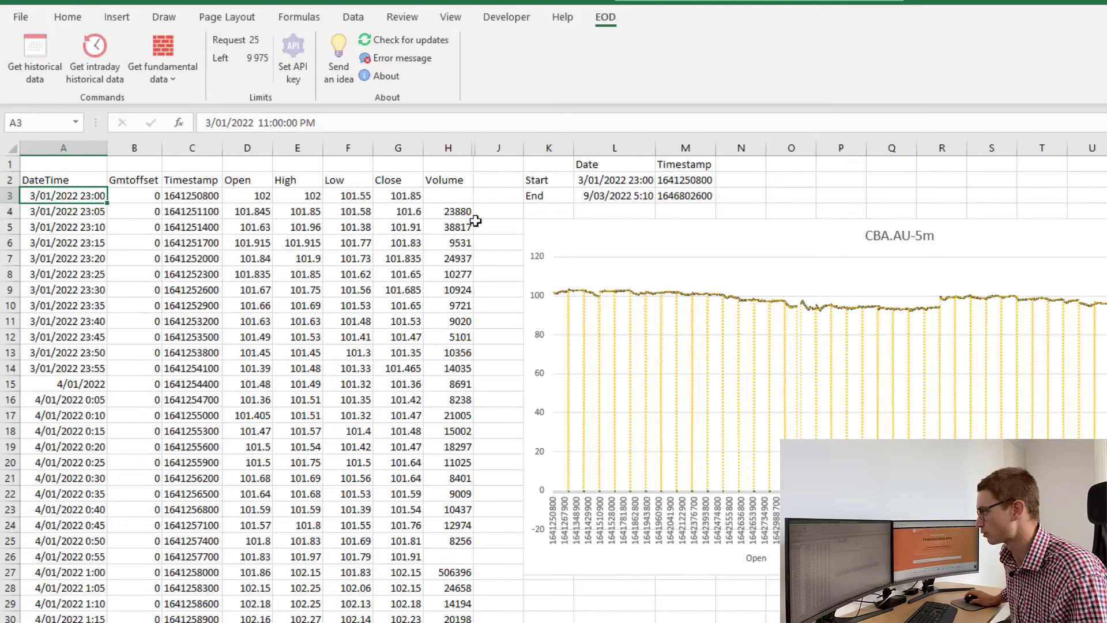
click(673, 228)
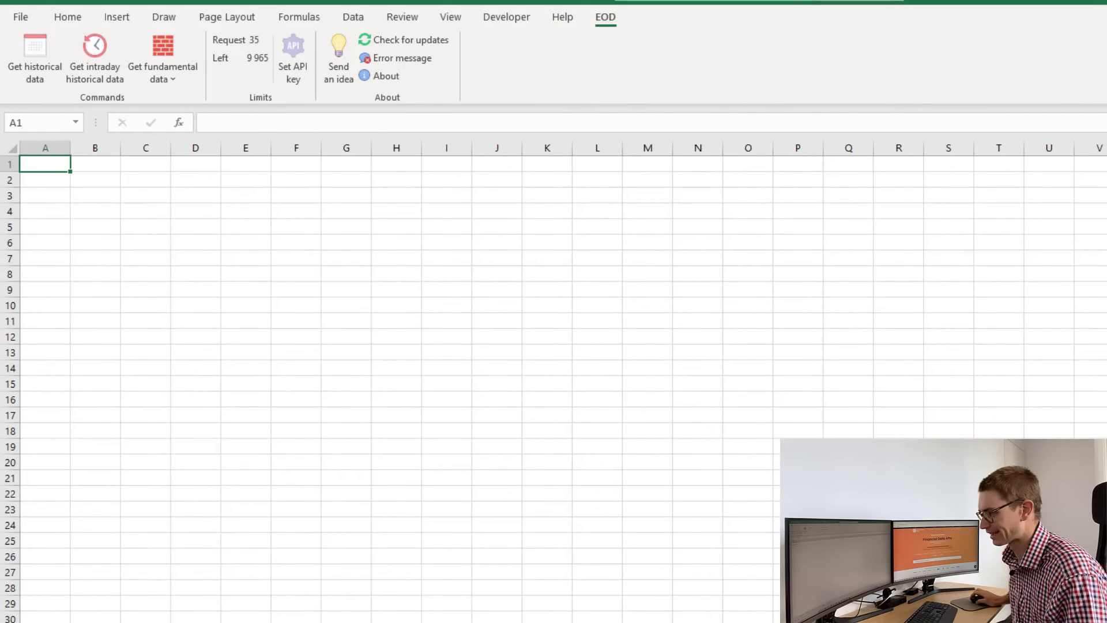
- Load All Data fundamentals for ticker AAPL.US into the sheet
click(178, 74)
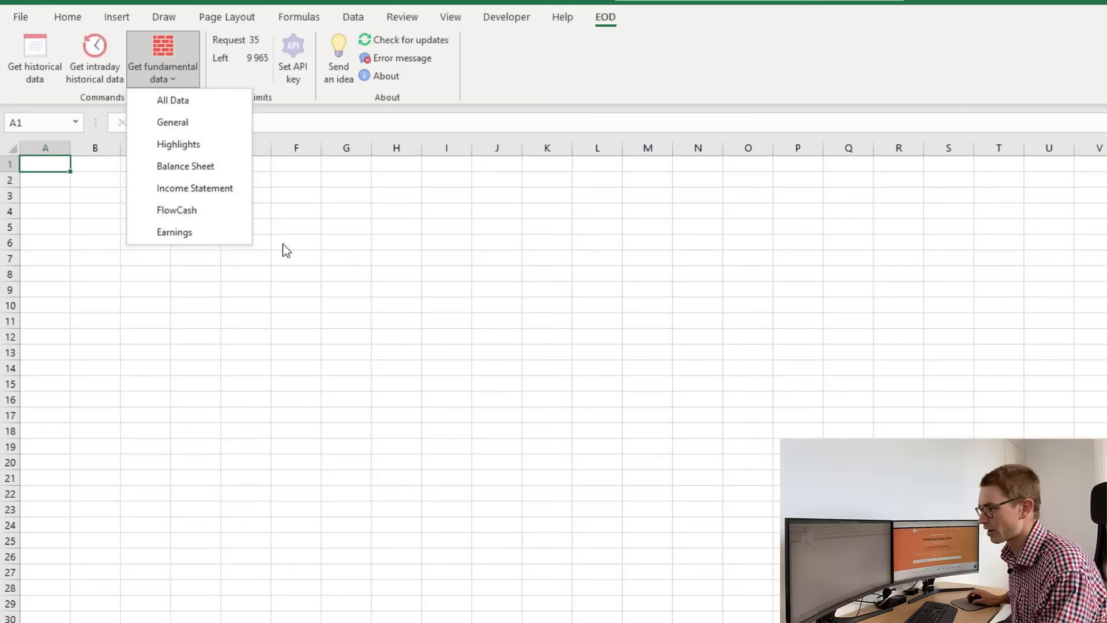
click(199, 106)
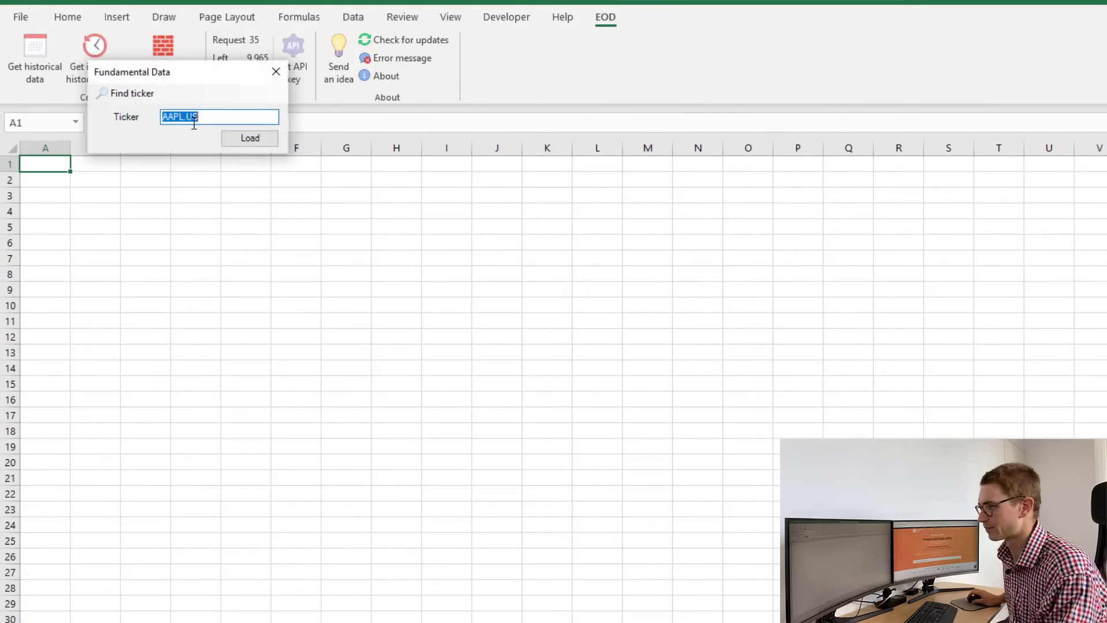
click(203, 116)
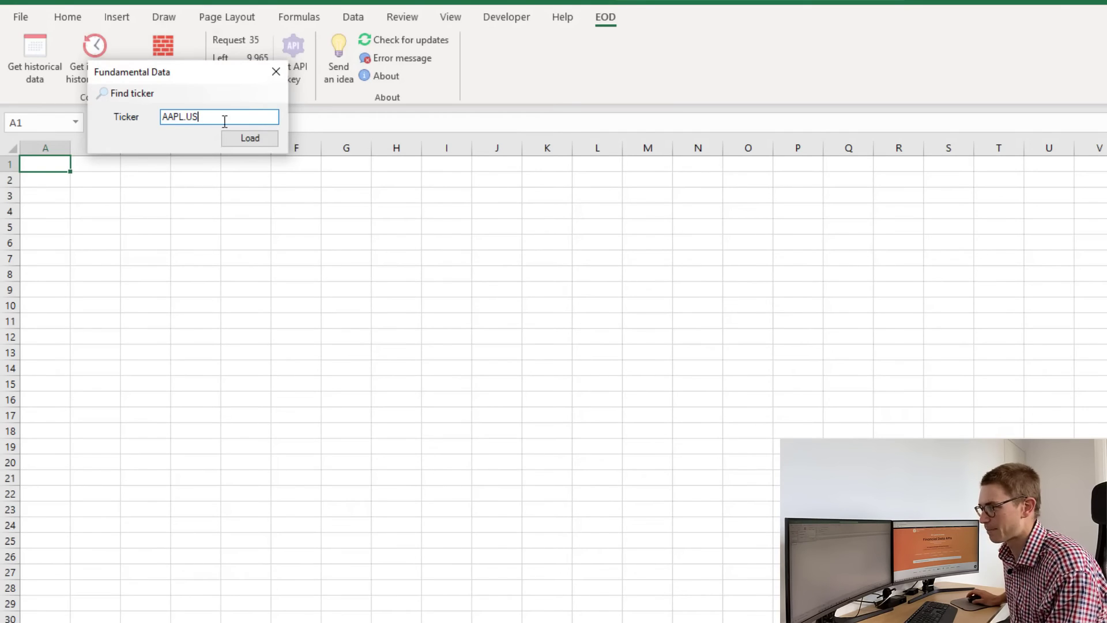
click(247, 147)
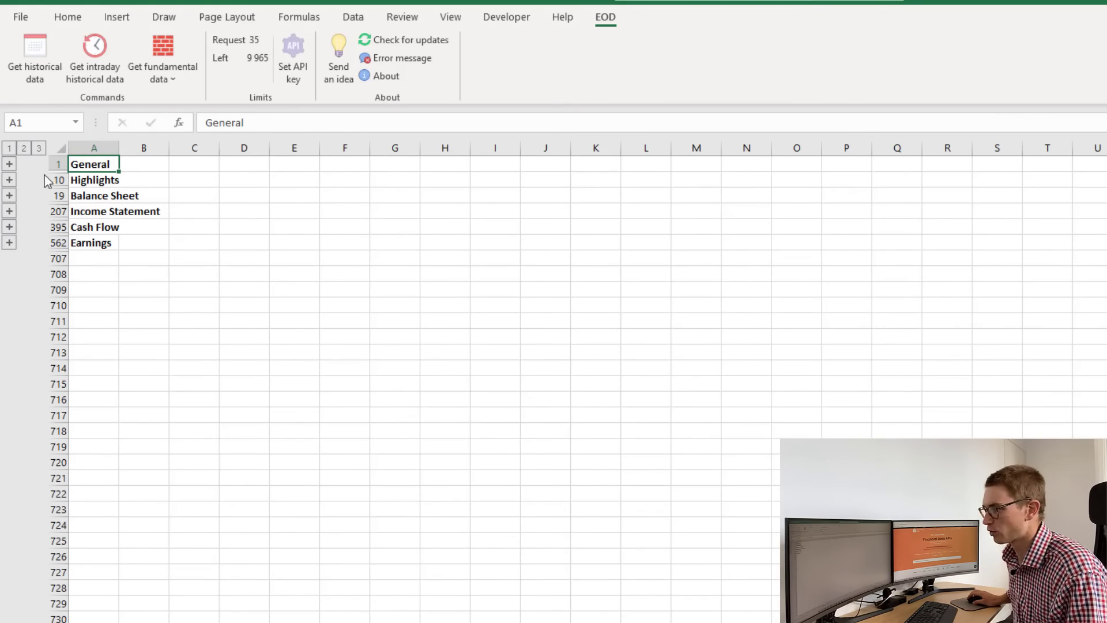
- Expand the General, Highlights and Balance Sheet sections and inspect the IntangibleAssets column
click(10, 165)
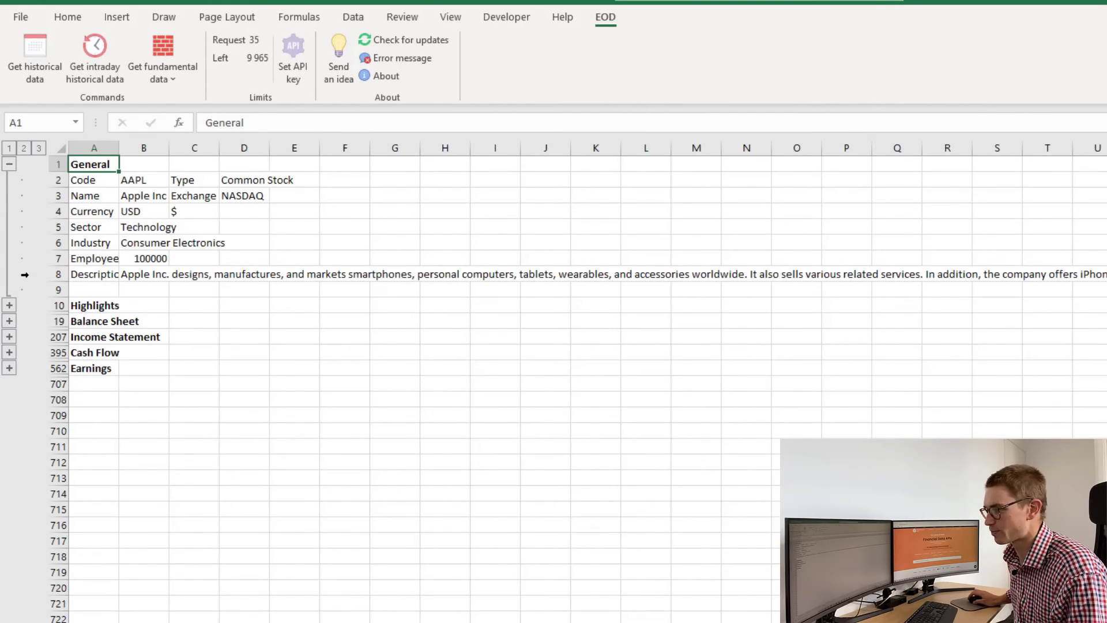
click(9, 305)
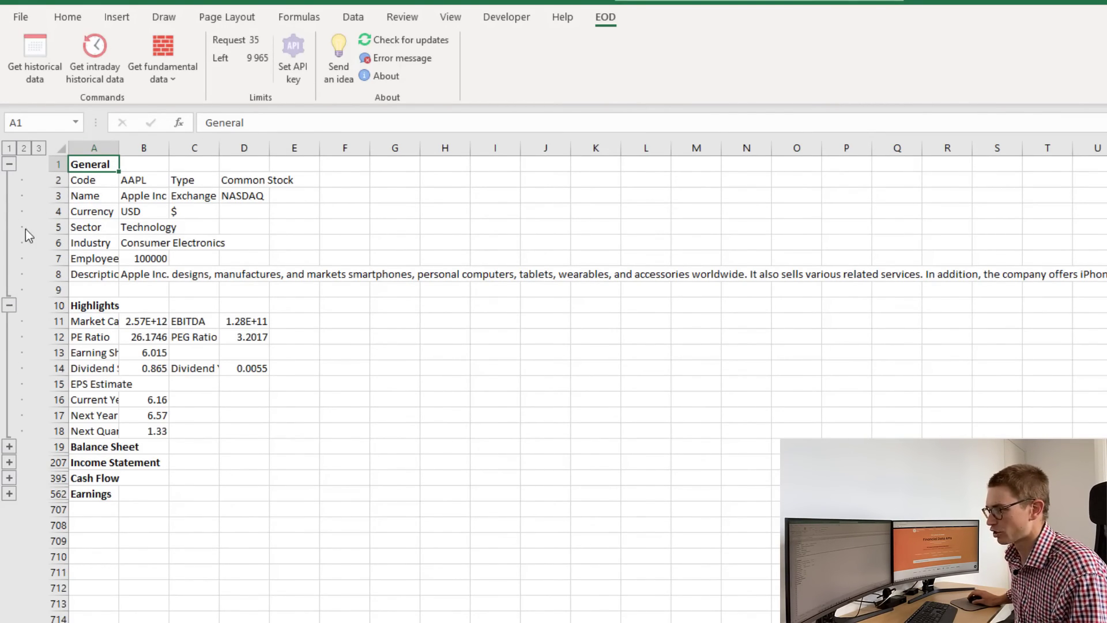
click(10, 447)
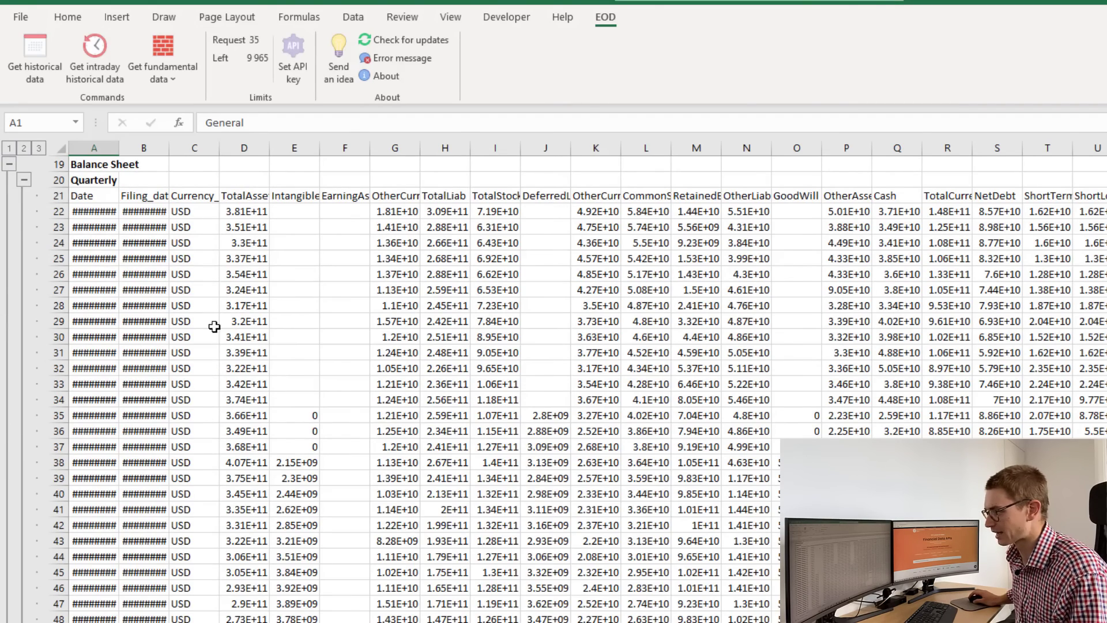
click(401, 238)
click(292, 195)
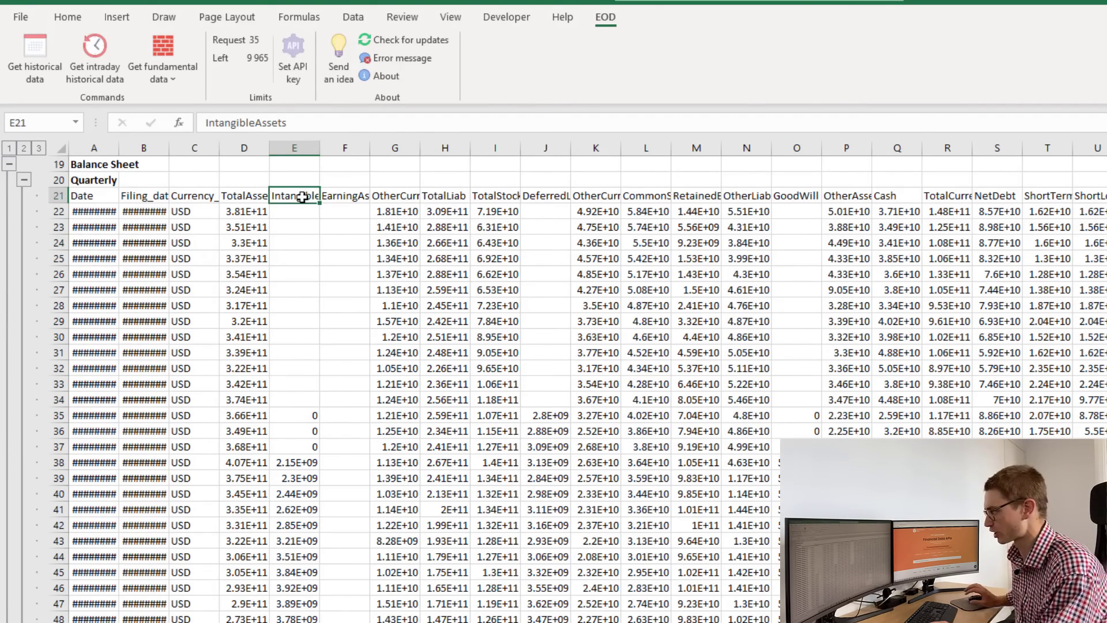
scroll(308, 190, right, 10)
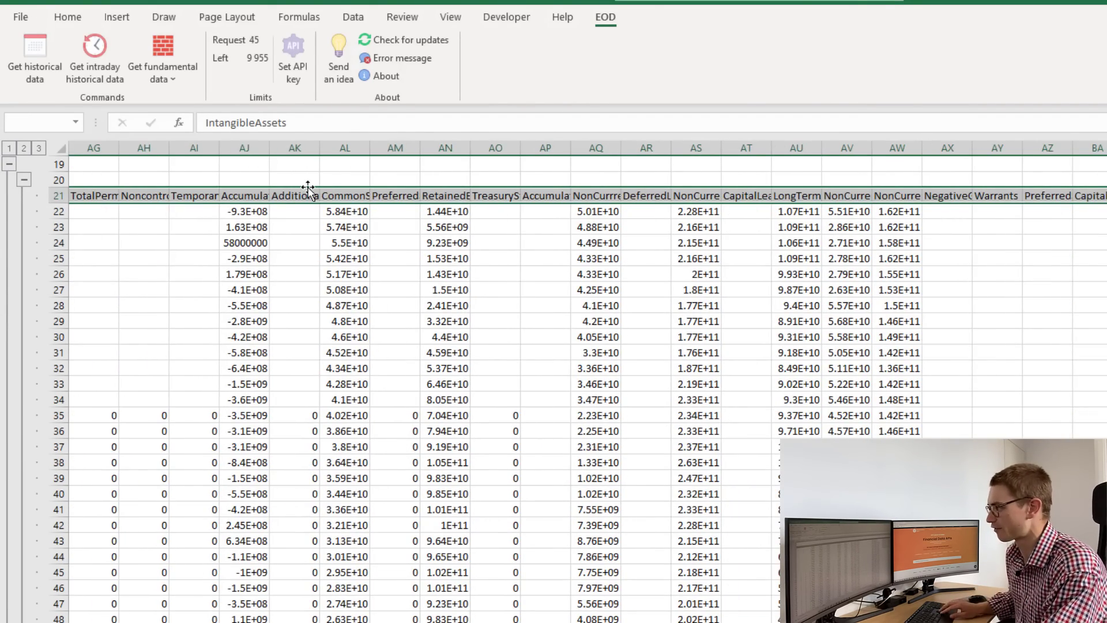
key(Home)
key(Up)
scroll(142, 300, up, 2)
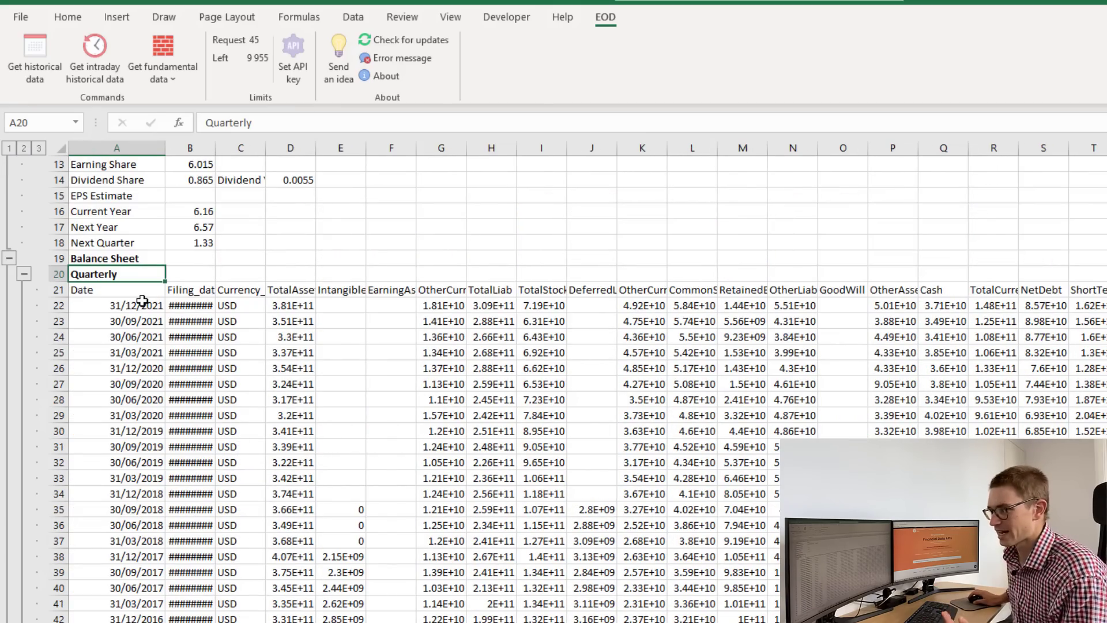
- Scan Balance Sheet quarterly dates from 31/12/2021 back to 30/09/1985, then expand and collapse Income Statement
click(154, 309)
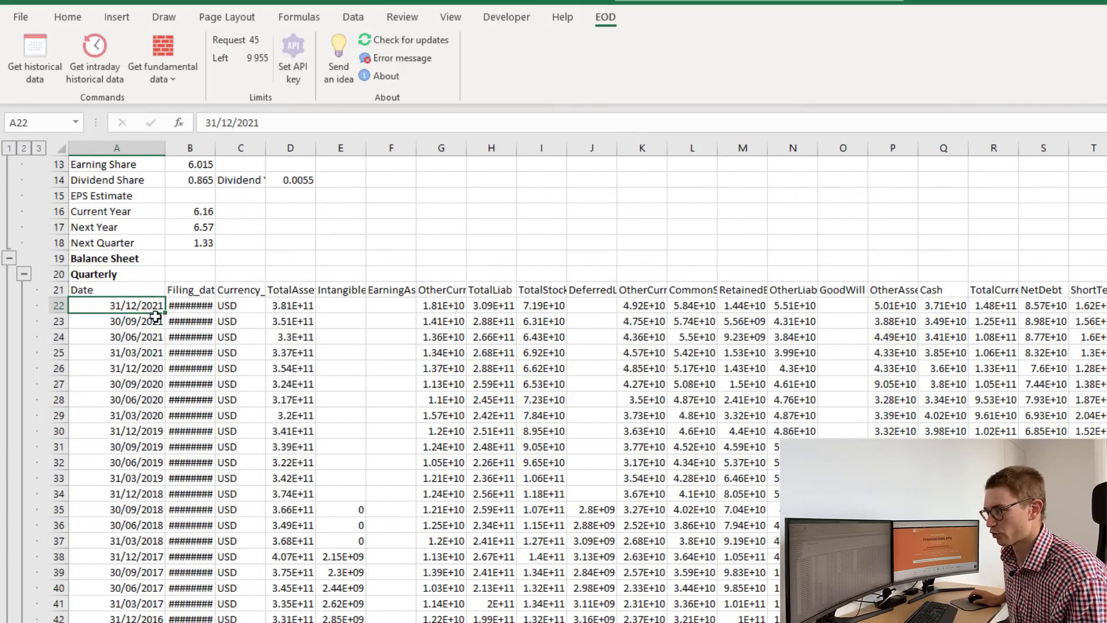
scroll(155, 346, down, 20)
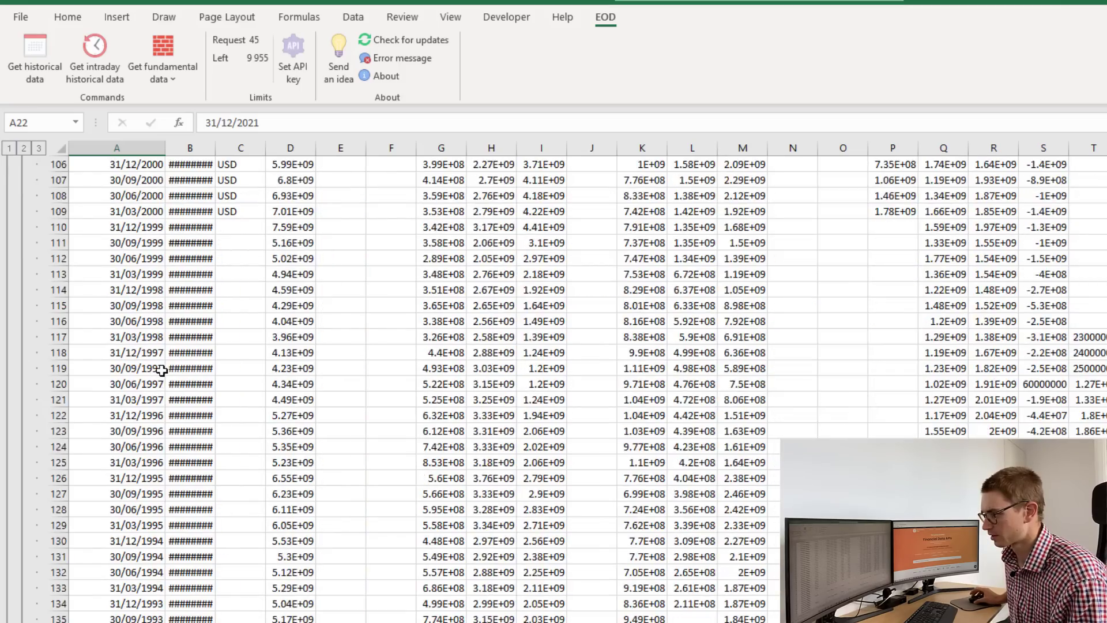
scroll(162, 370, down, 16)
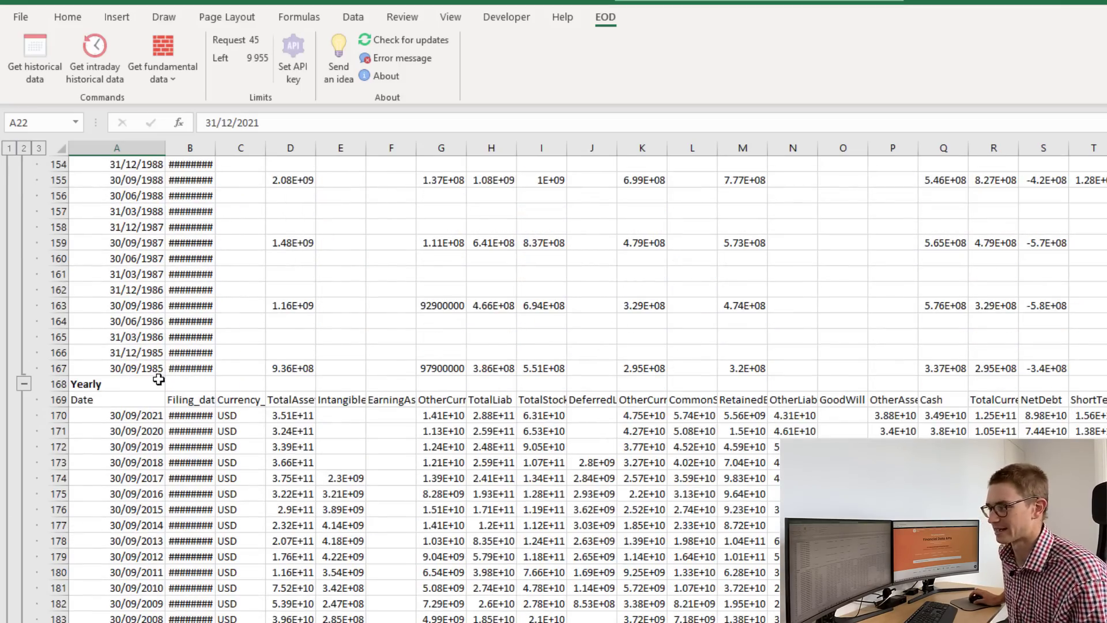
click(153, 368)
scroll(208, 323, down, 1)
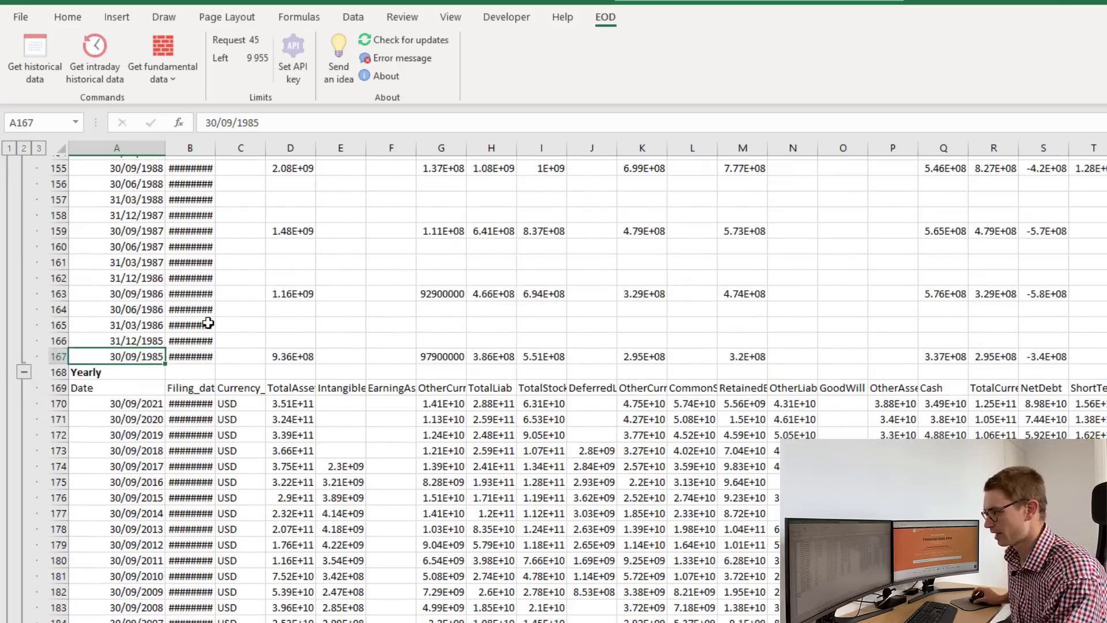
scroll(209, 329, down, 18)
scroll(173, 331, up, 2)
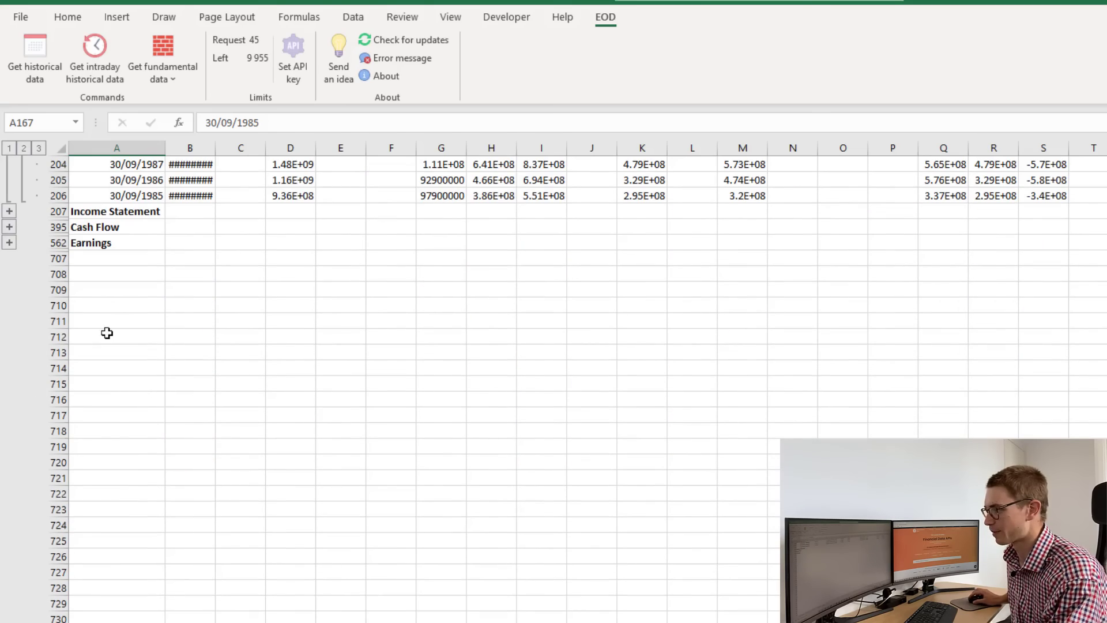
click(9, 211)
click(10, 164)
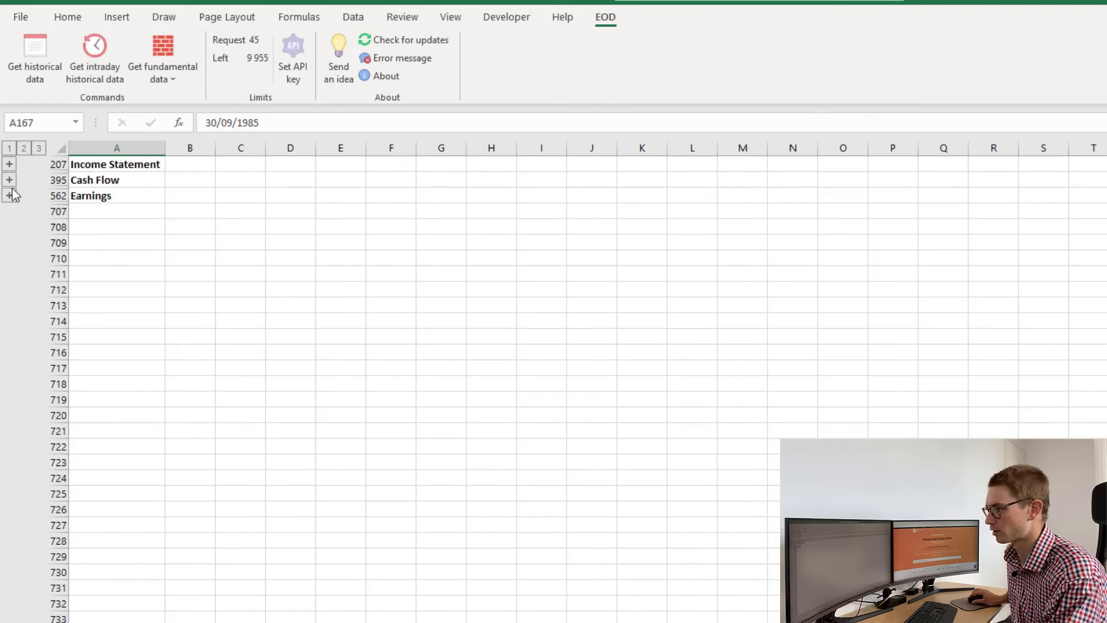